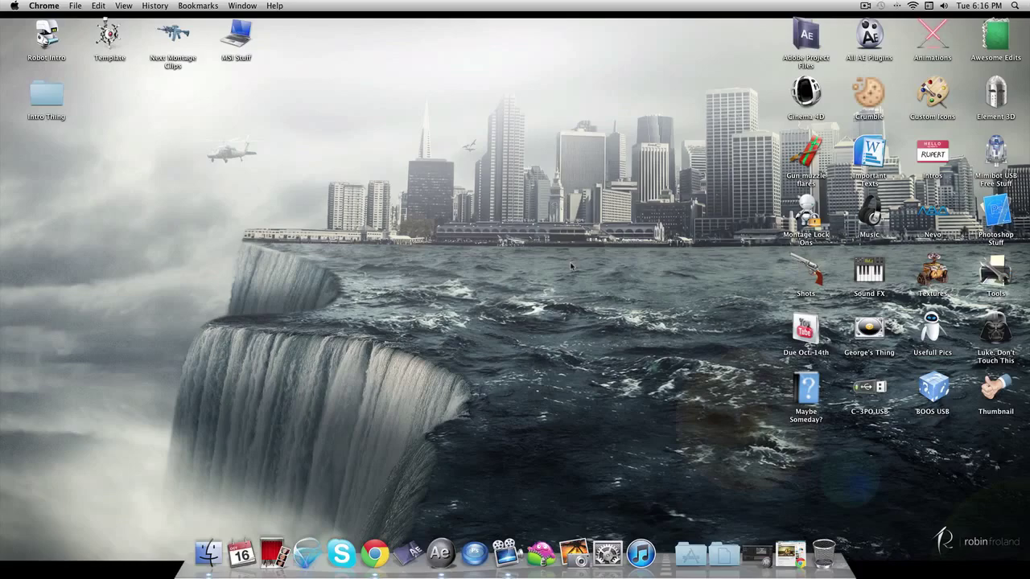
Step: Restore the minimized MyTT Tracks.aep After Effects window from the Dock
{"action": "left_click", "coordinate": [756, 553]}
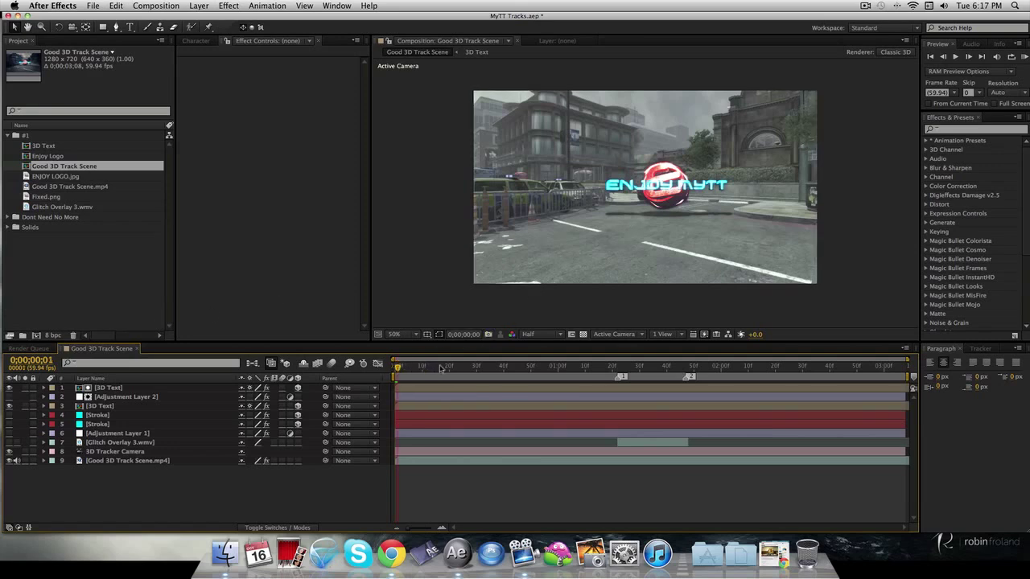
{"action": "key", "text": "space"}
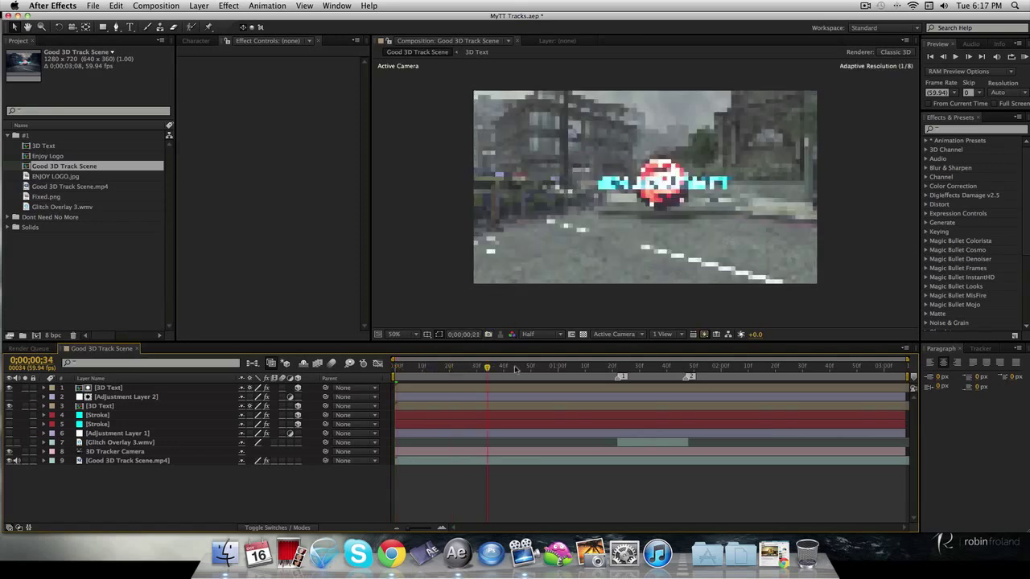
{"action": "double_click", "coordinate": [108, 407]}
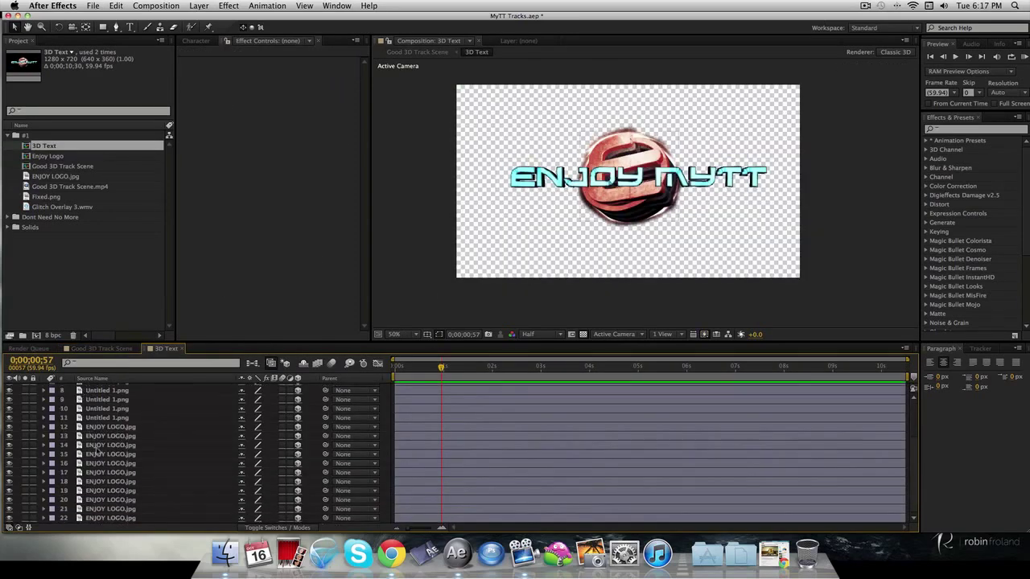
{"action": "left_click", "coordinate": [90, 389]}
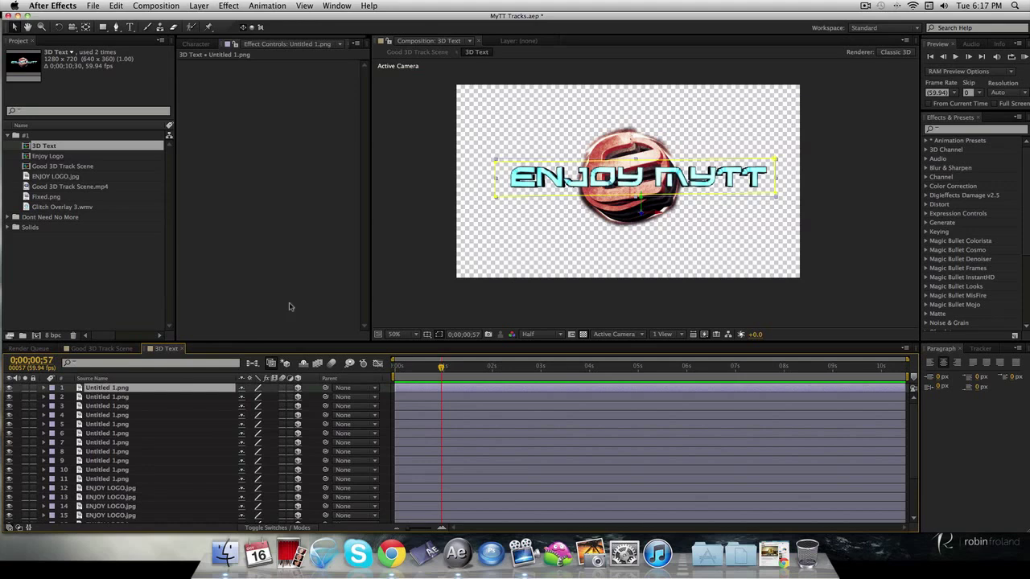
{"action": "left_click", "coordinate": [416, 295]}
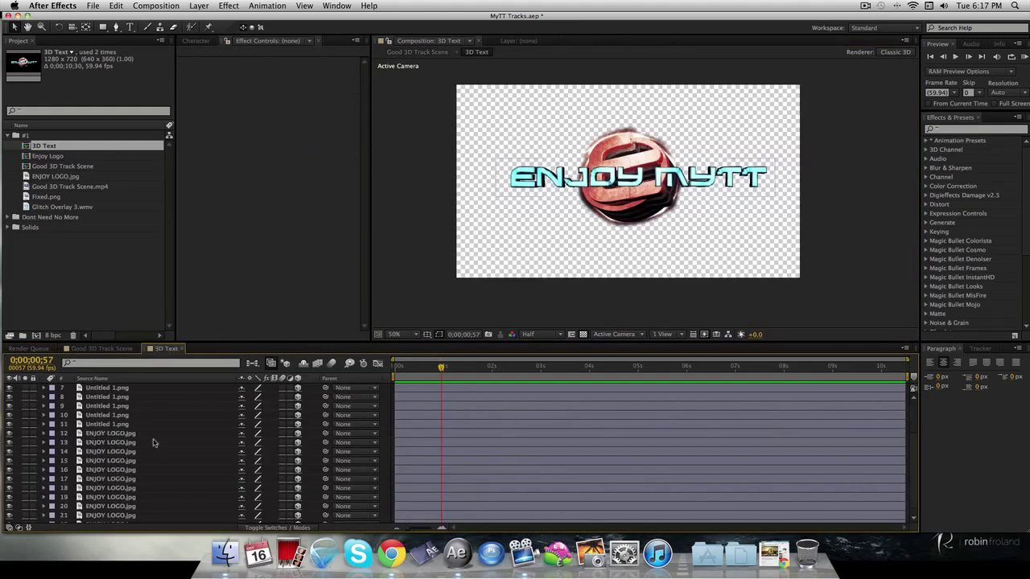
{"action": "scroll", "coordinate": [154, 443], "scroll_direction": "down", "scroll_amount": 1}
{"action": "left_click", "coordinate": [110, 464]}
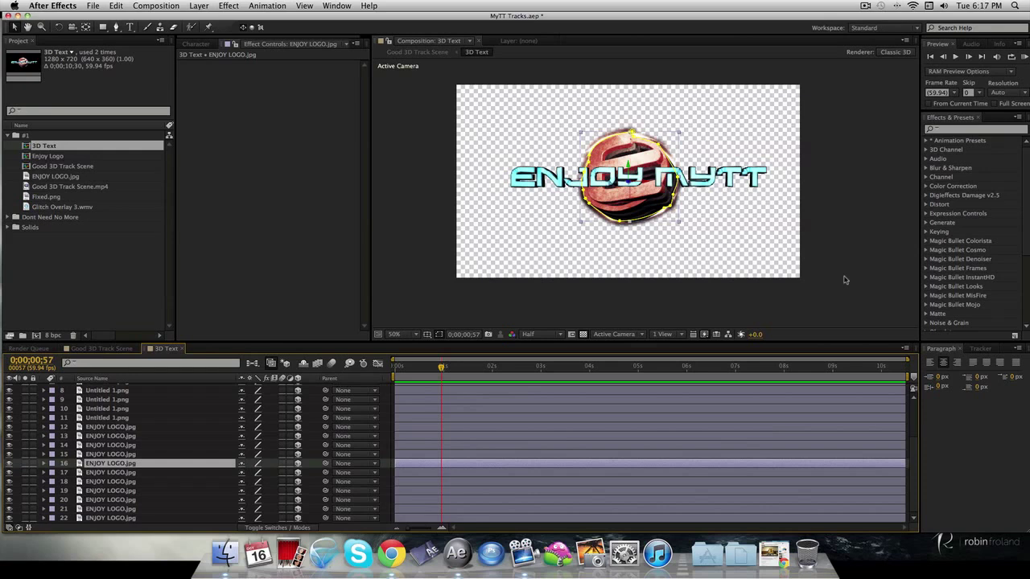
{"action": "left_click", "coordinate": [392, 368]}
{"action": "left_click_drag", "start_coordinate": [392, 372], "coordinate": [889, 369]}
{"action": "left_click_drag", "start_coordinate": [573, 369], "coordinate": [479, 369]}
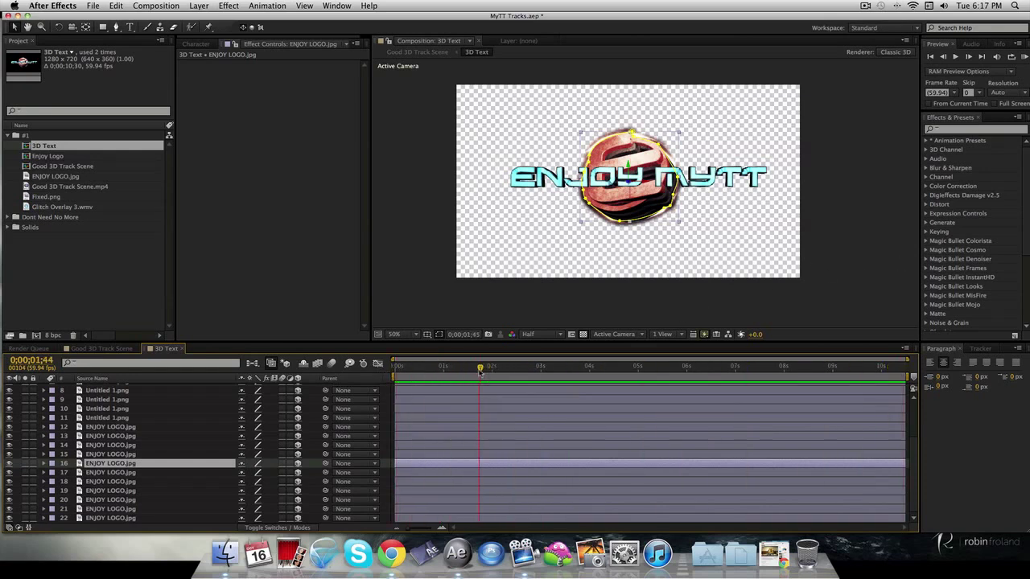
{"action": "left_click", "coordinate": [526, 304]}
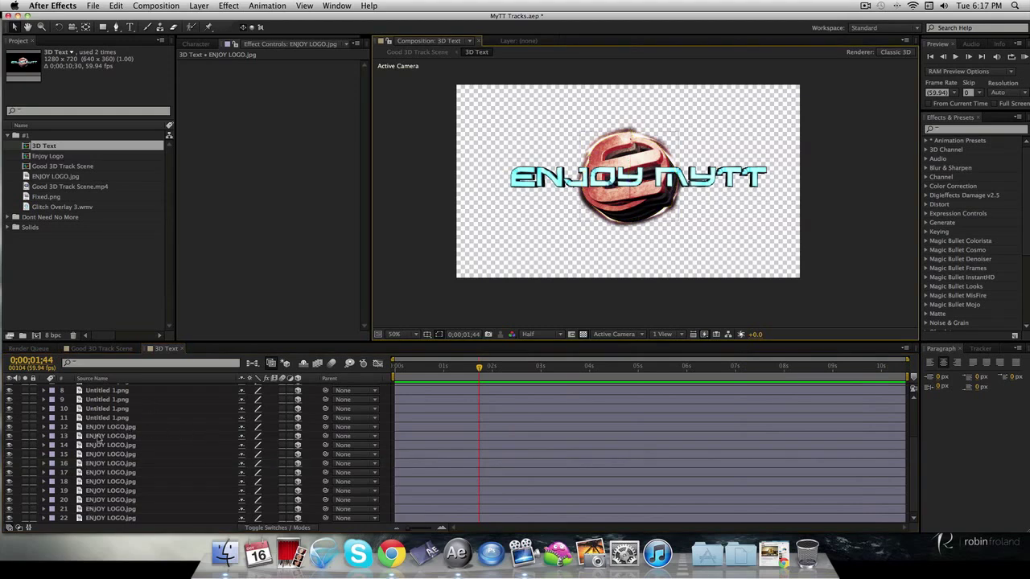
{"action": "left_click", "coordinate": [104, 428]}
{"action": "left_click", "coordinate": [109, 437]}
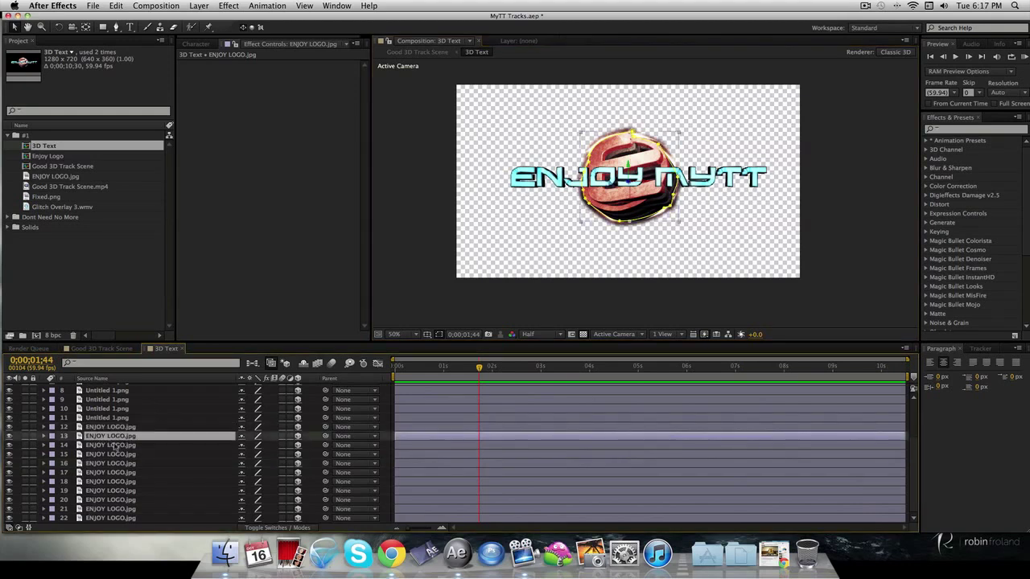
{"action": "left_click", "coordinate": [92, 408]}
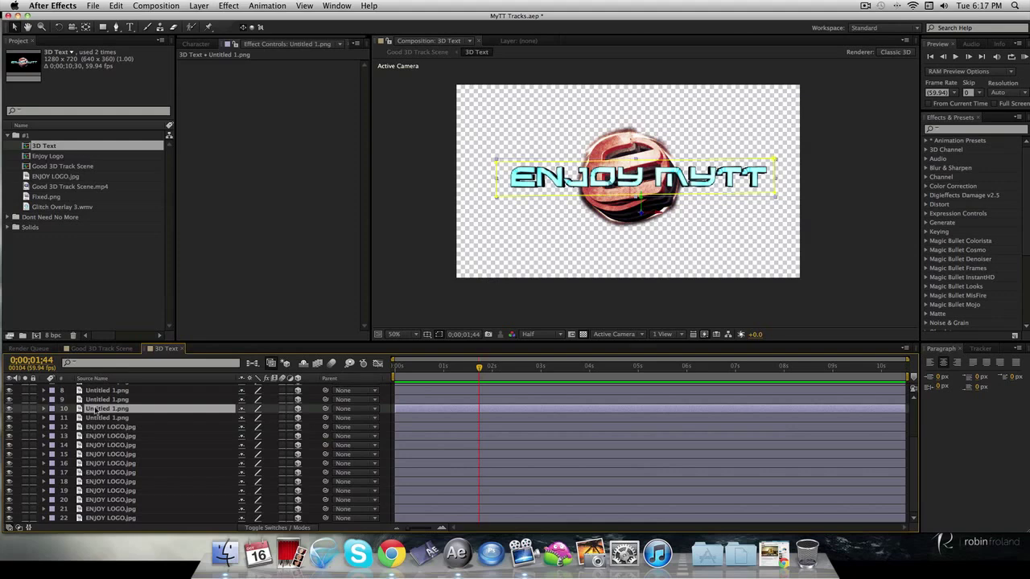
{"action": "left_click", "coordinate": [102, 400]}
{"action": "left_click", "coordinate": [100, 348]}
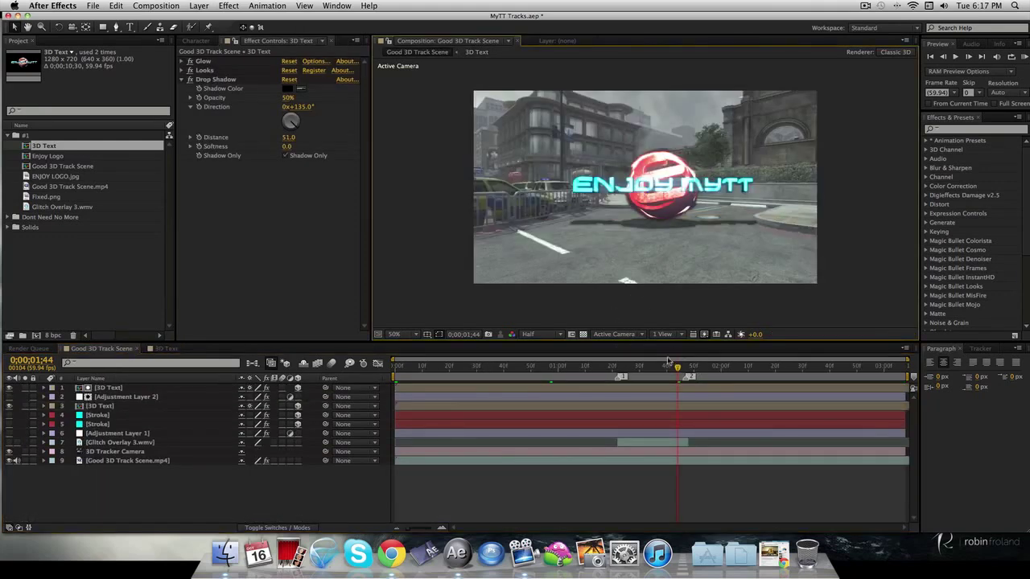
Step: At 0:00:01:08, compare the two 3D Text layers' effects and delete Adjustment Layer 2
{"action": "left_click_drag", "start_coordinate": [677, 369], "coordinate": [579, 382]}
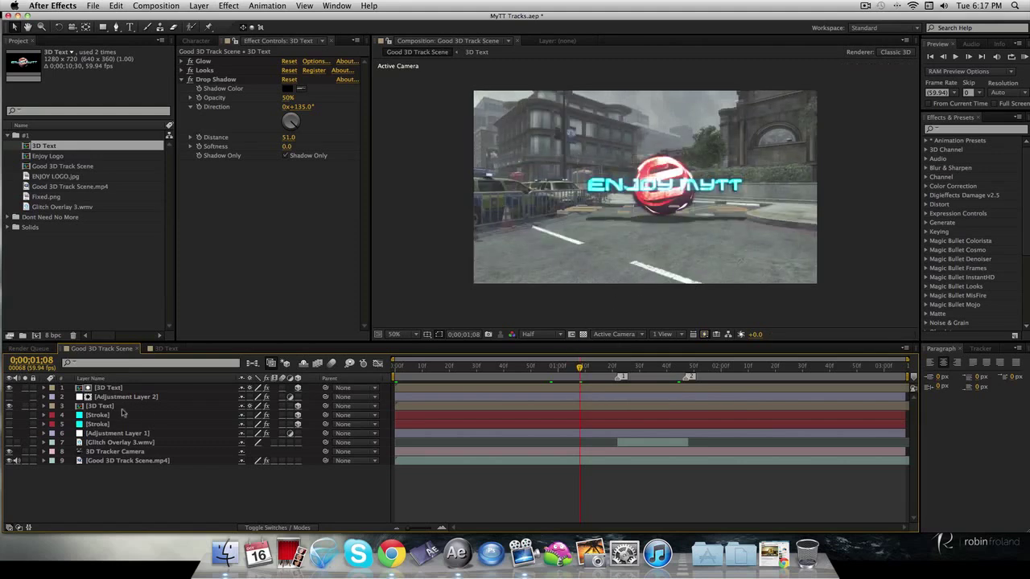
{"action": "left_click", "coordinate": [100, 387]}
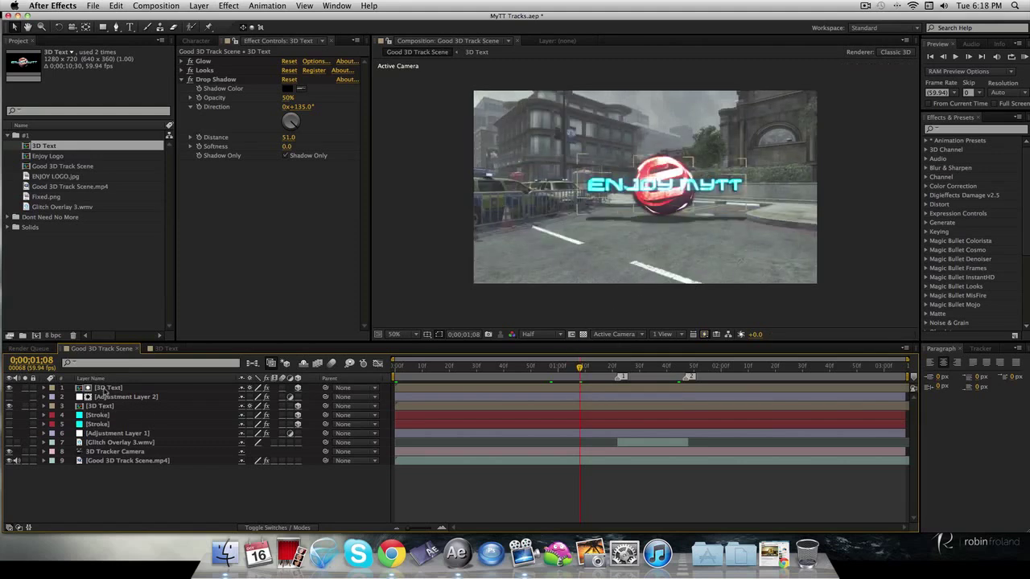
{"action": "left_click", "coordinate": [105, 390]}
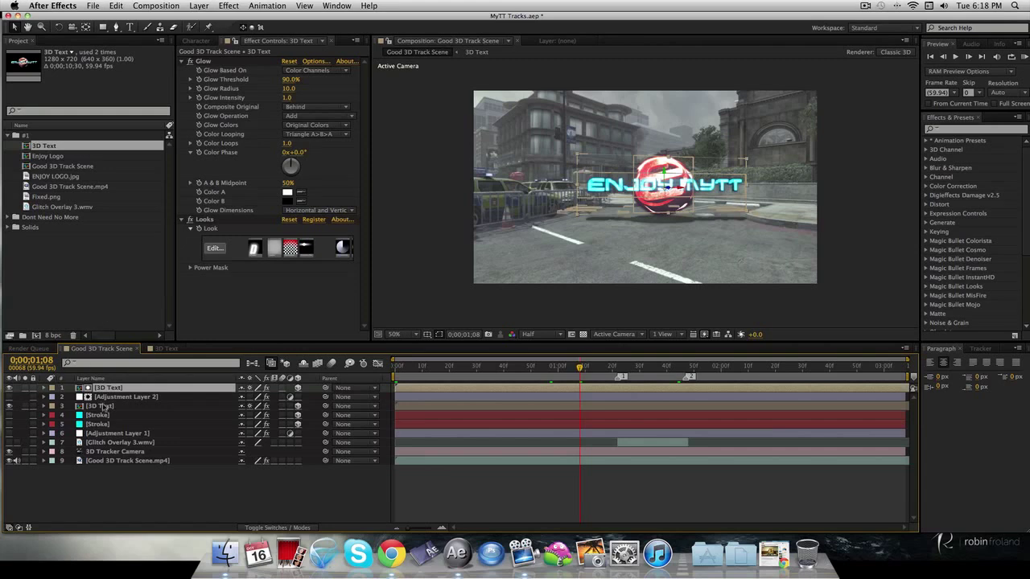
{"action": "left_click", "coordinate": [103, 406]}
{"action": "left_click", "coordinate": [111, 389]}
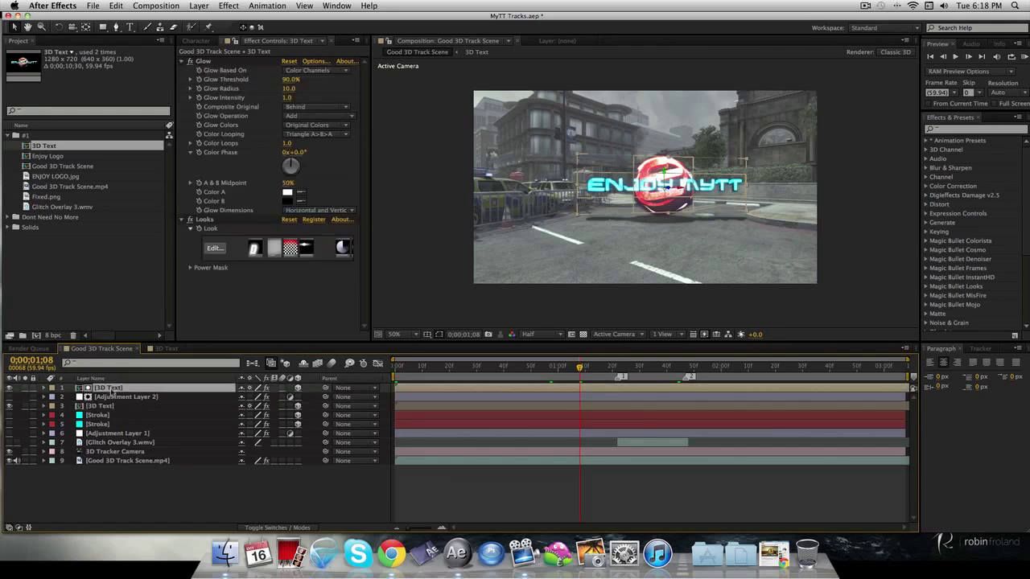
{"action": "left_click", "coordinate": [127, 397]}
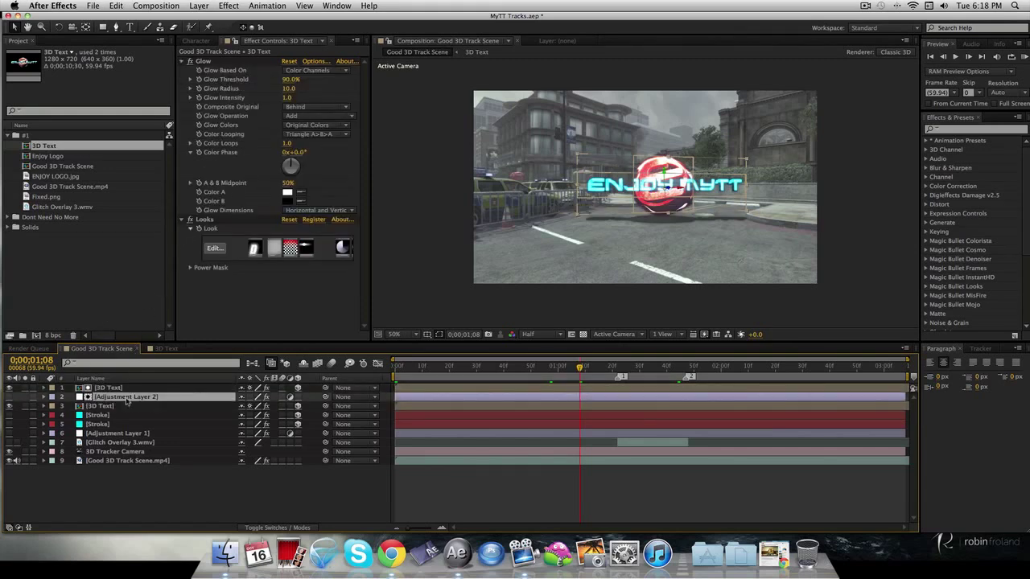
{"action": "key", "text": "Delete"}
Step: Toggle both 3D Text layers' visibility, then delete the duplicate drop-shadow 3D Text layer
{"action": "left_click", "coordinate": [115, 389]}
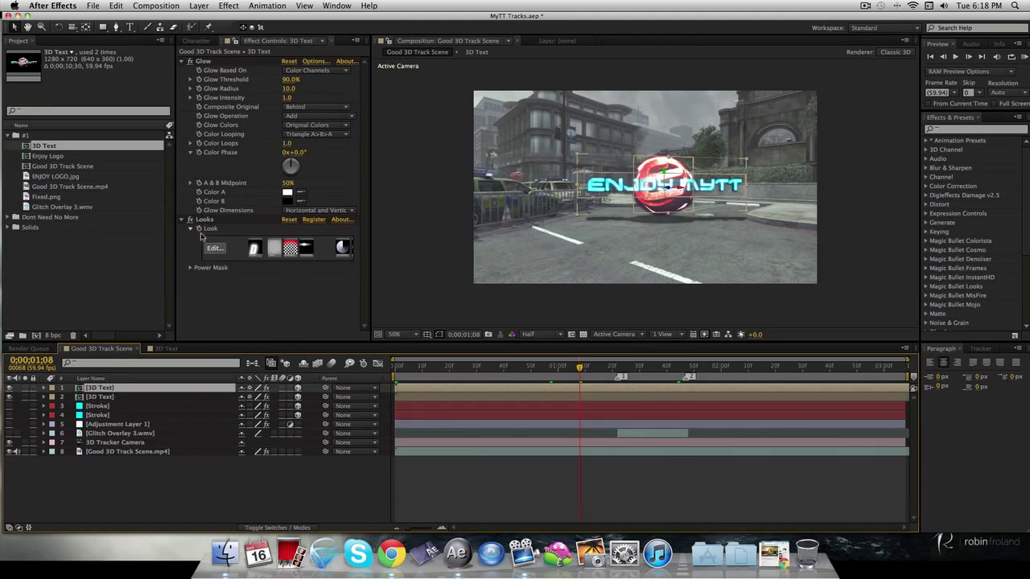
{"action": "left_click", "coordinate": [489, 248]}
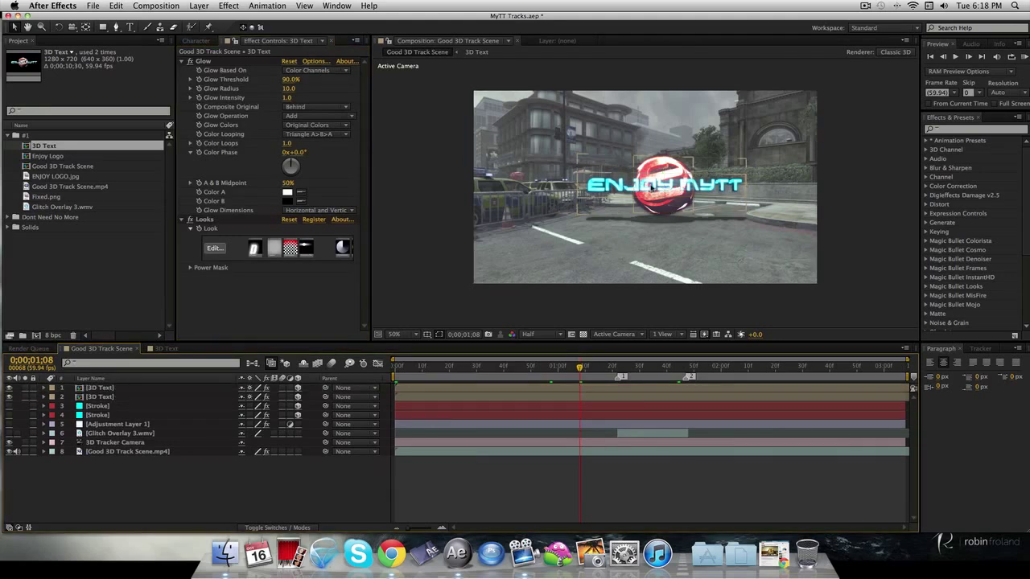
{"action": "left_click_drag", "start_coordinate": [9, 387], "coordinate": [9, 397]}
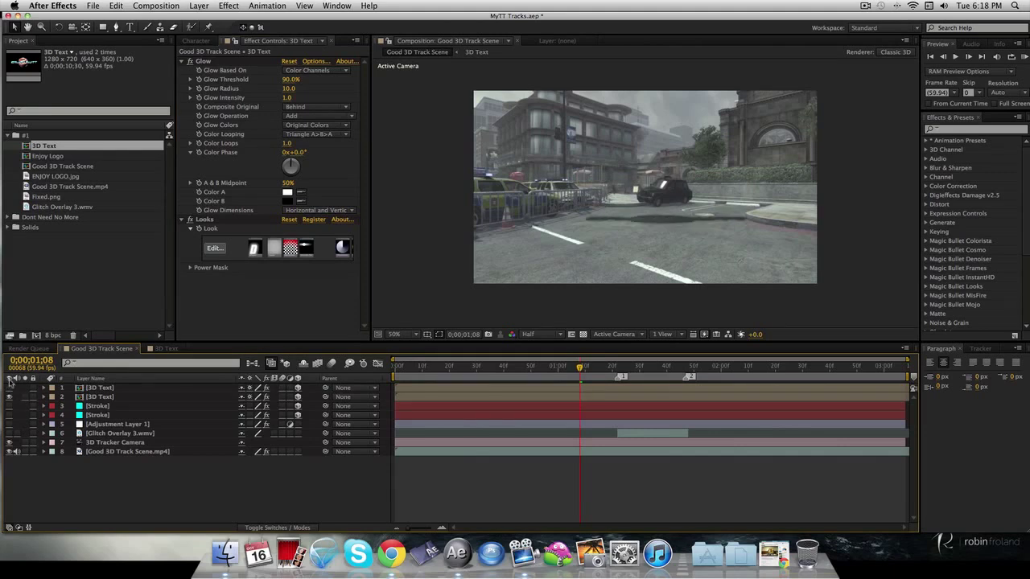
{"action": "left_click_drag", "start_coordinate": [9, 387], "coordinate": [9, 397]}
{"action": "left_click", "coordinate": [114, 396]}
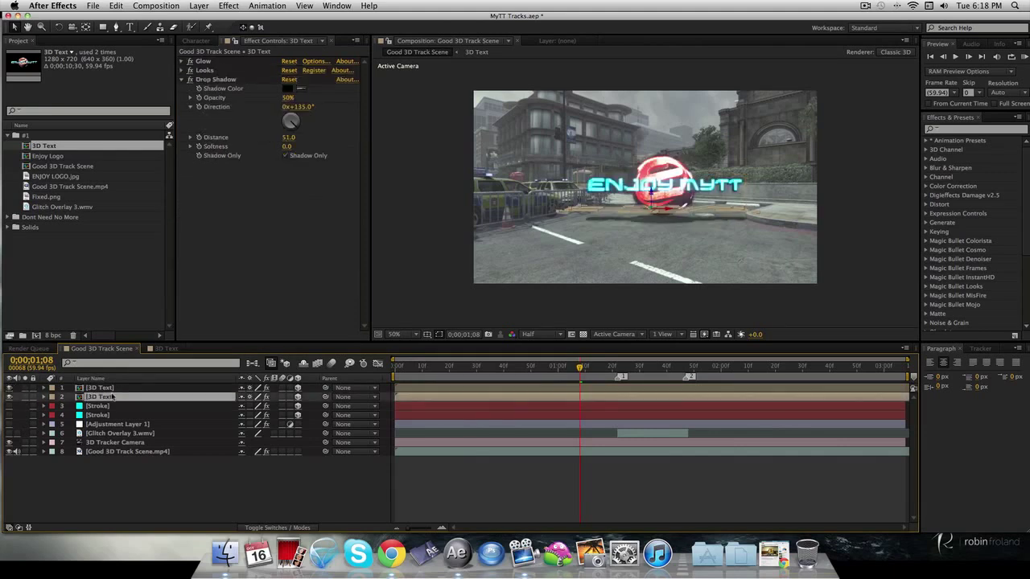
{"action": "key", "text": "Delete"}
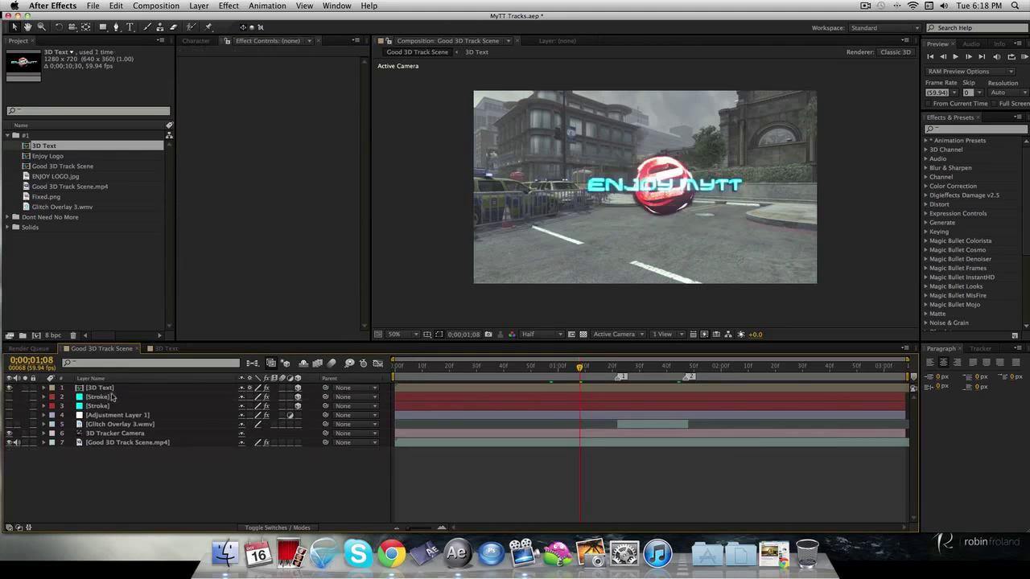
{"action": "left_click", "coordinate": [114, 391]}
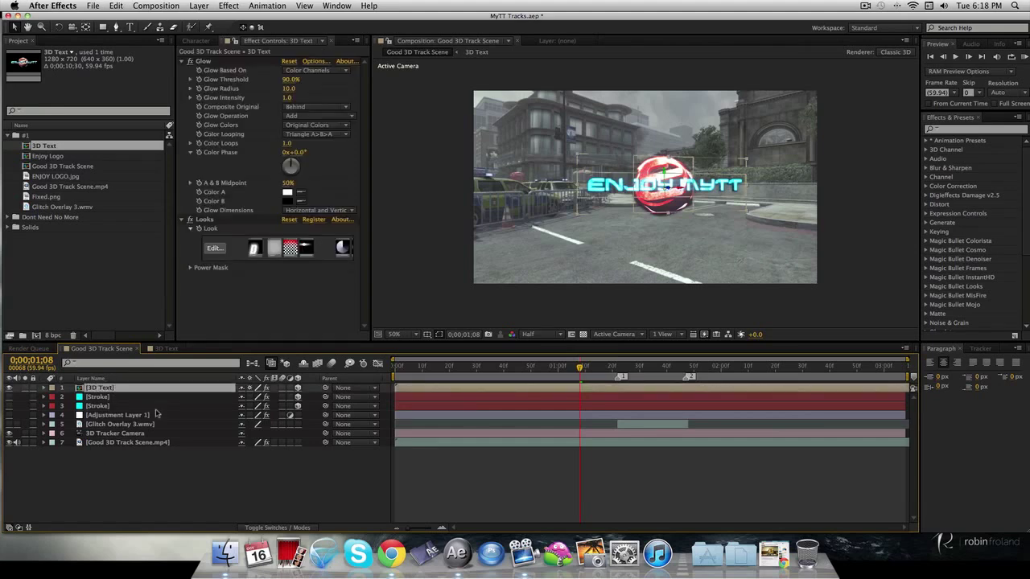
Step: Duplicate the 3D Text layer and remove the Glow and Looks effects from the copy
{"action": "key", "text": "super+d"}
{"action": "left_click", "coordinate": [146, 483]}
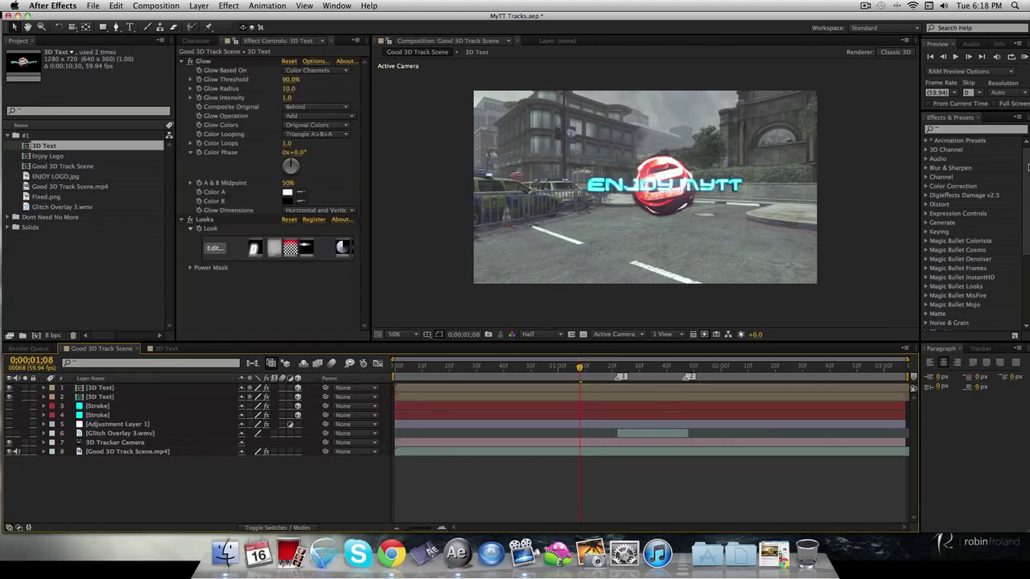
{"action": "left_click", "coordinate": [975, 131]}
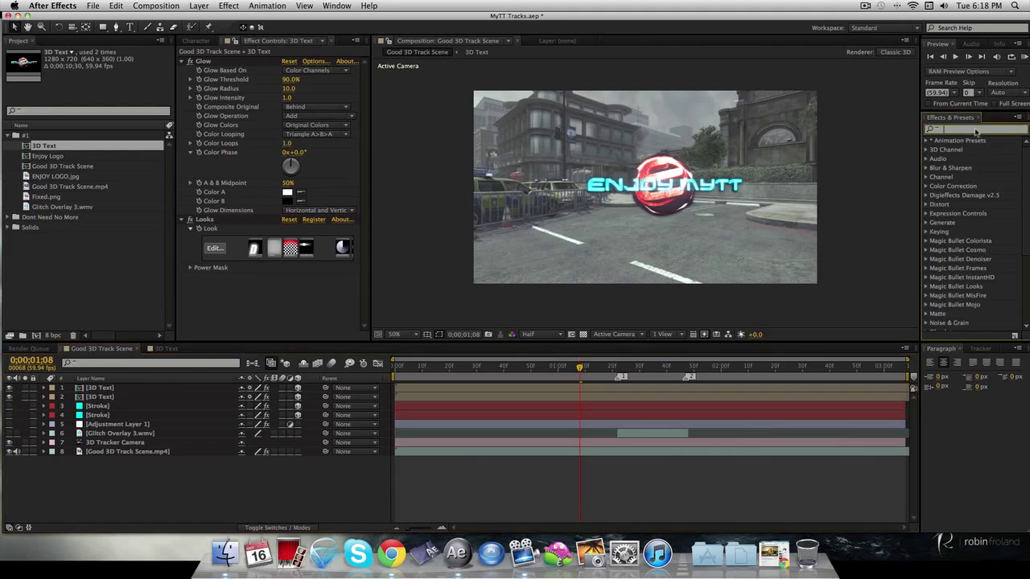
{"action": "type", "text": "drop sha"}
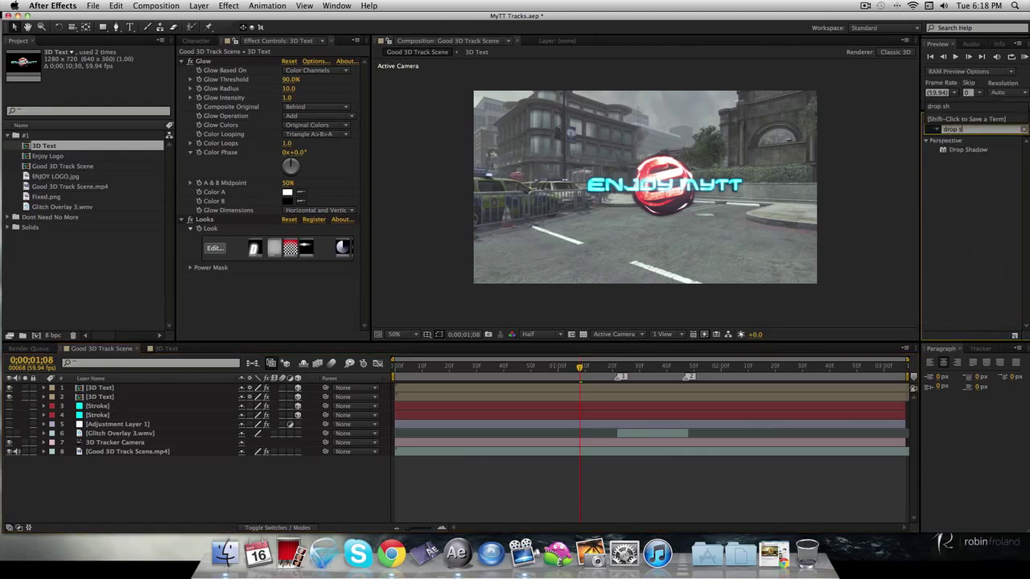
{"action": "left_click", "coordinate": [160, 485]}
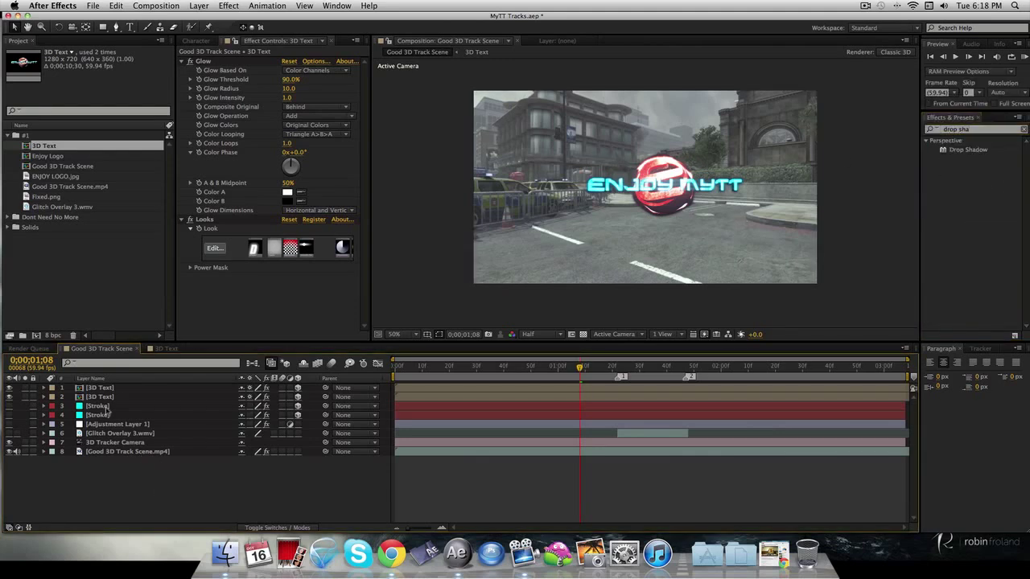
{"action": "left_click", "coordinate": [108, 398]}
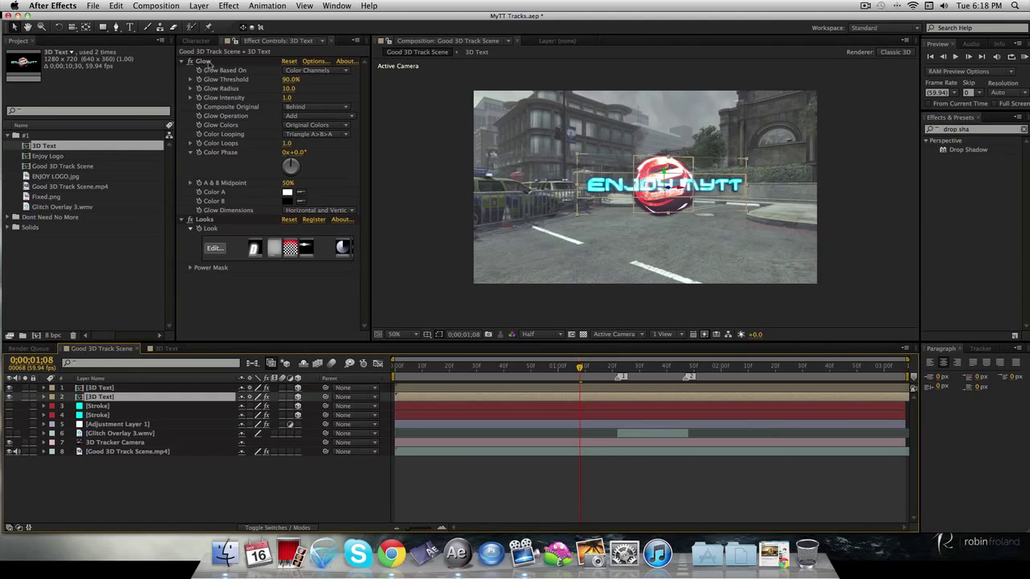
{"action": "left_click", "coordinate": [209, 63]}
{"action": "key", "text": "Delete"}
{"action": "left_click", "coordinate": [210, 62]}
{"action": "key", "text": "Delete"}
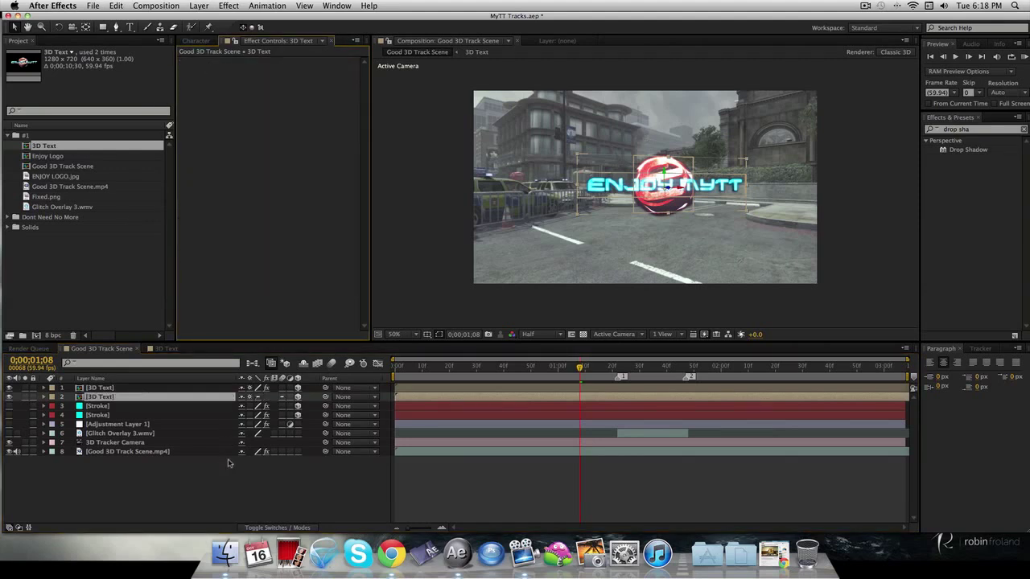
Step: Apply Drop Shadow to the copy with Shadow Only enabled and Distance 50
{"action": "left_click_drag", "start_coordinate": [969, 153], "coordinate": [430, 401]}
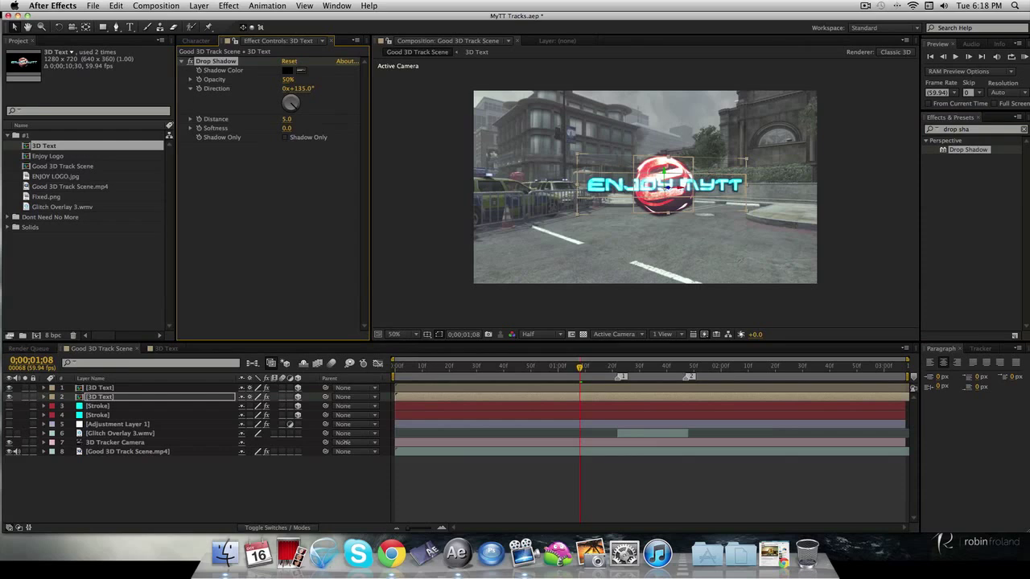
{"action": "left_click", "coordinate": [265, 502]}
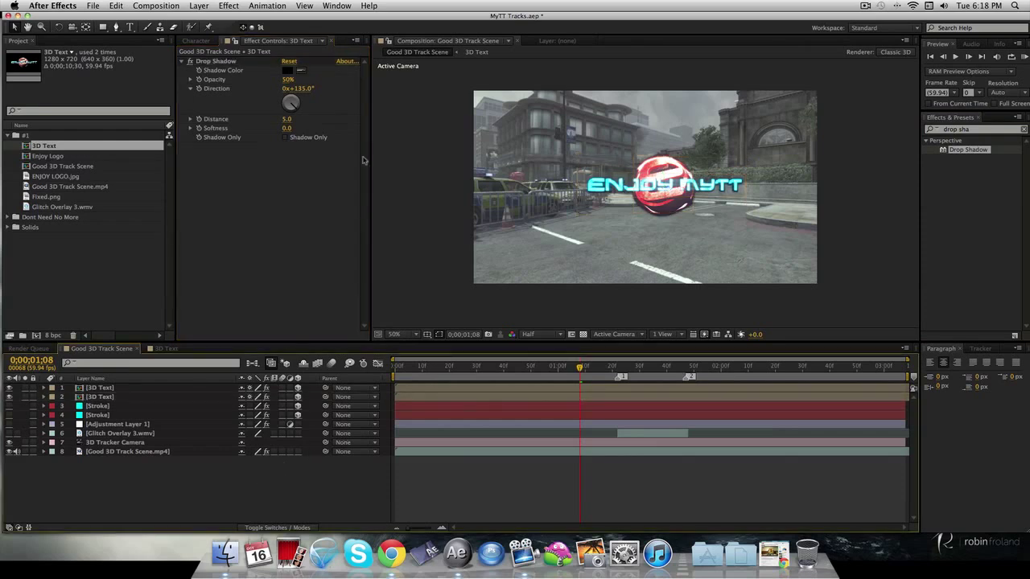
{"action": "left_click", "coordinate": [283, 138]}
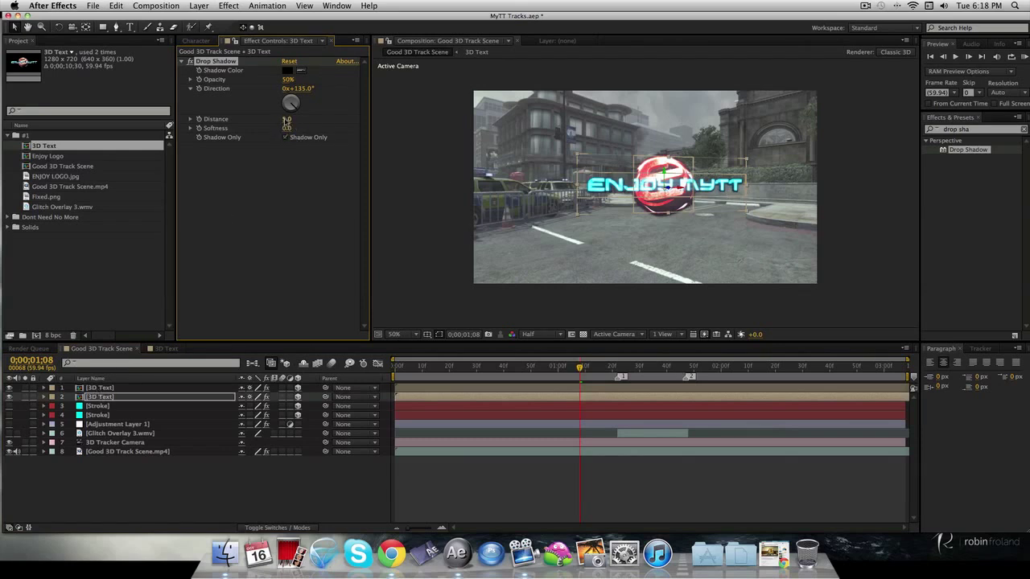
{"action": "left_click", "coordinate": [285, 121]}
{"action": "type", "text": "50"}
{"action": "key", "text": "Return"}
{"action": "left_click", "coordinate": [555, 394]}
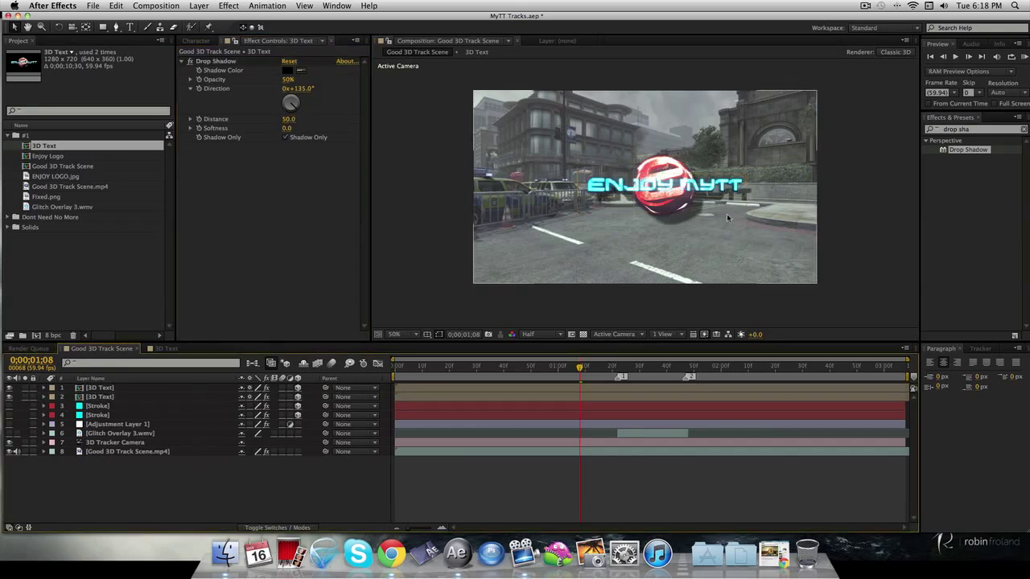
Step: Reveal the copy's rotation properties and turn it around its vertical axis
{"action": "left_click", "coordinate": [113, 396]}
{"action": "left_click", "coordinate": [110, 399]}
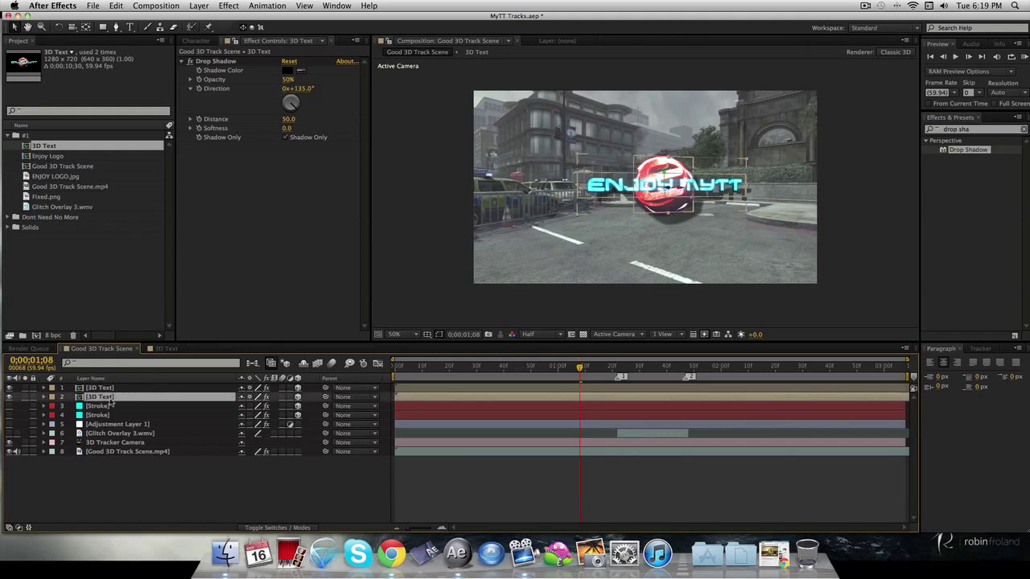
{"action": "key", "text": "r"}
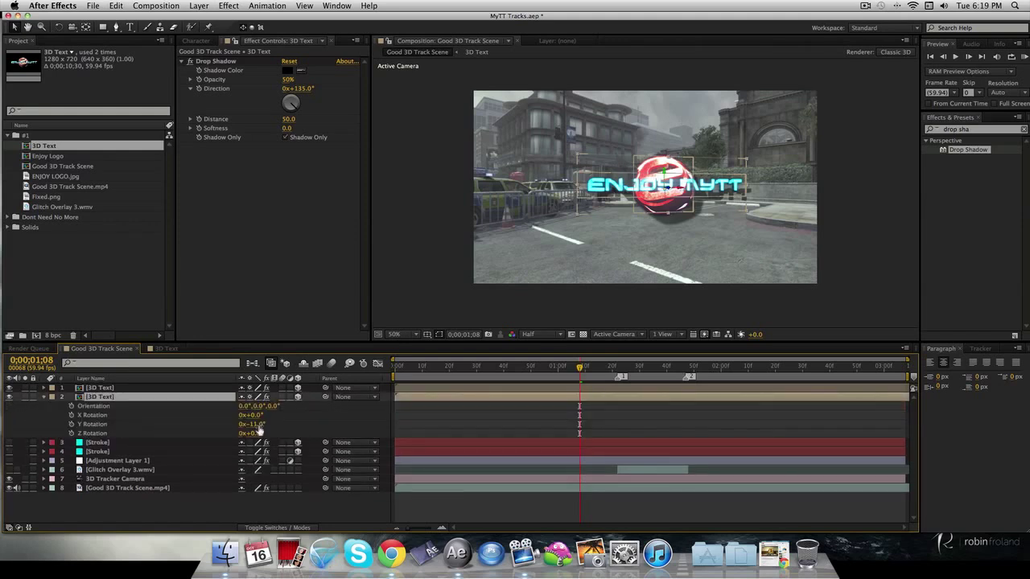
{"action": "left_click_drag", "start_coordinate": [256, 425], "coordinate": [283, 417]}
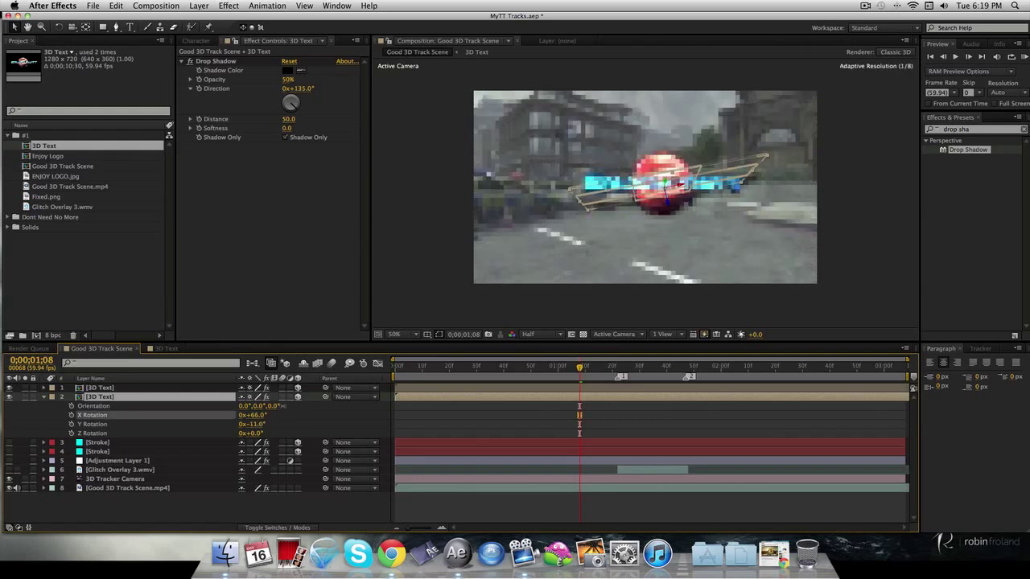
Step: Lay the shadow copy flat with X Rotation -90° and Y Rotation 0°
{"action": "left_click", "coordinate": [256, 415]}
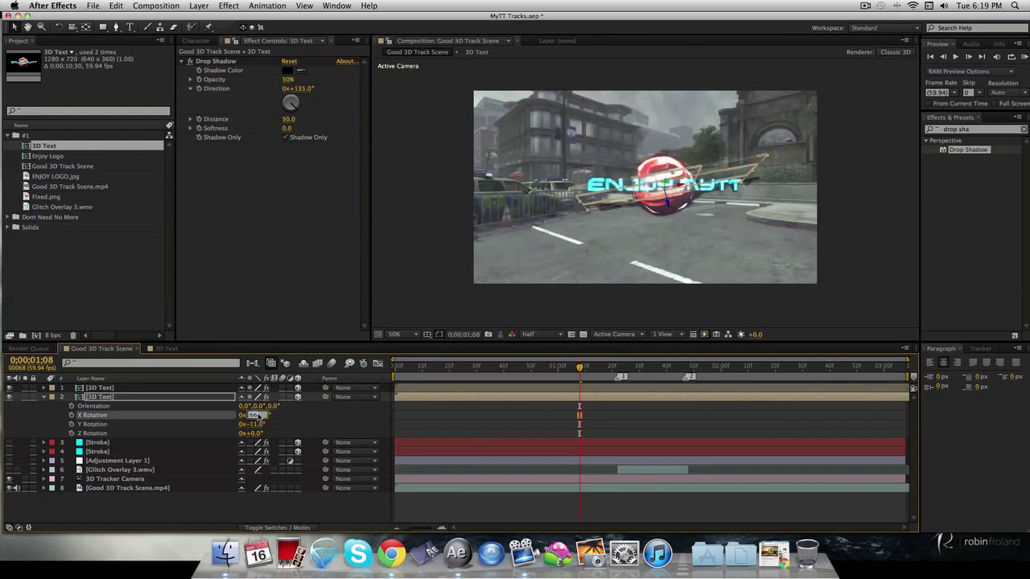
{"action": "key", "text": "Return"}
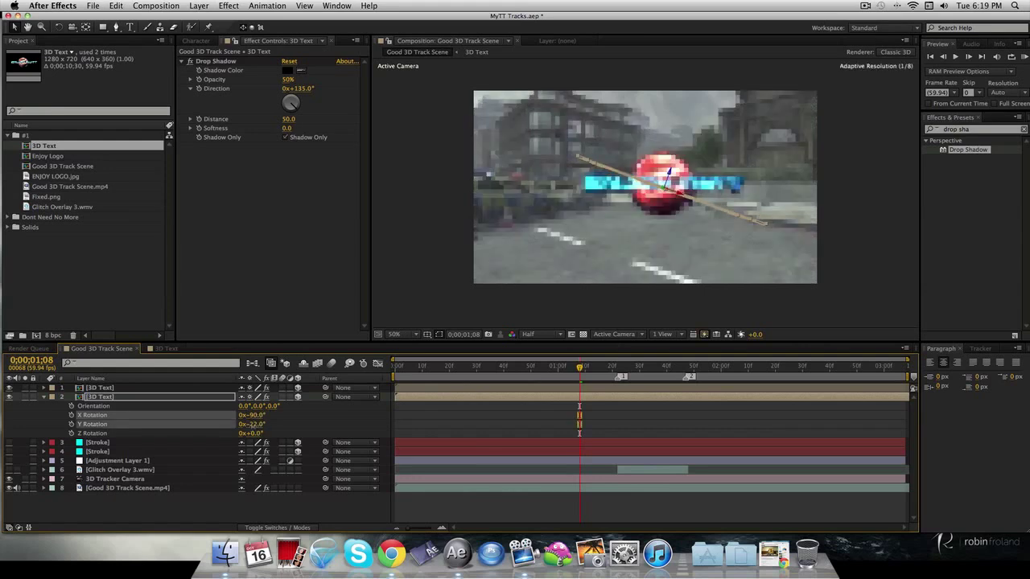
{"action": "left_click", "coordinate": [254, 424]}
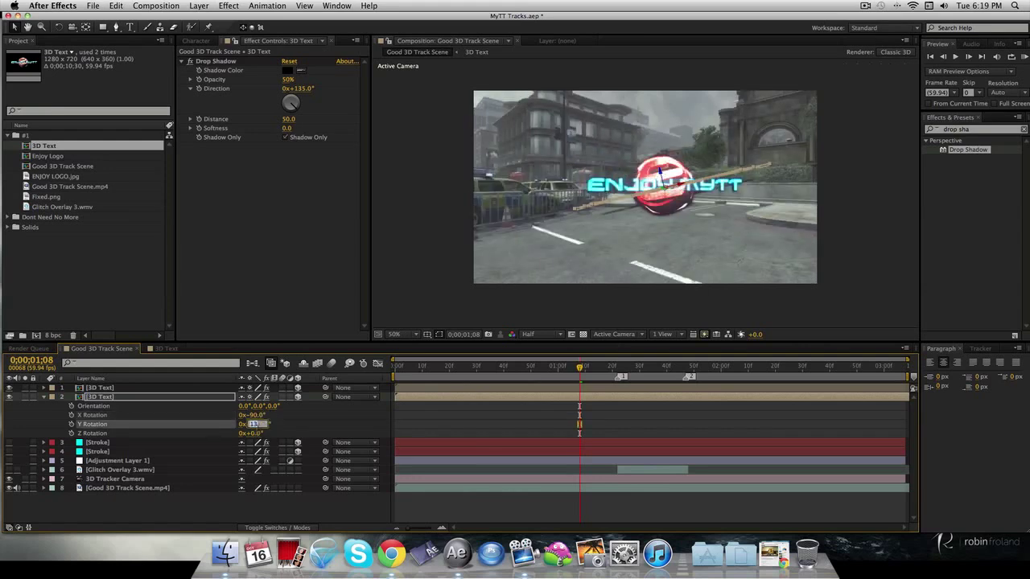
{"action": "type", "text": "0"}
{"action": "key", "text": "Return"}
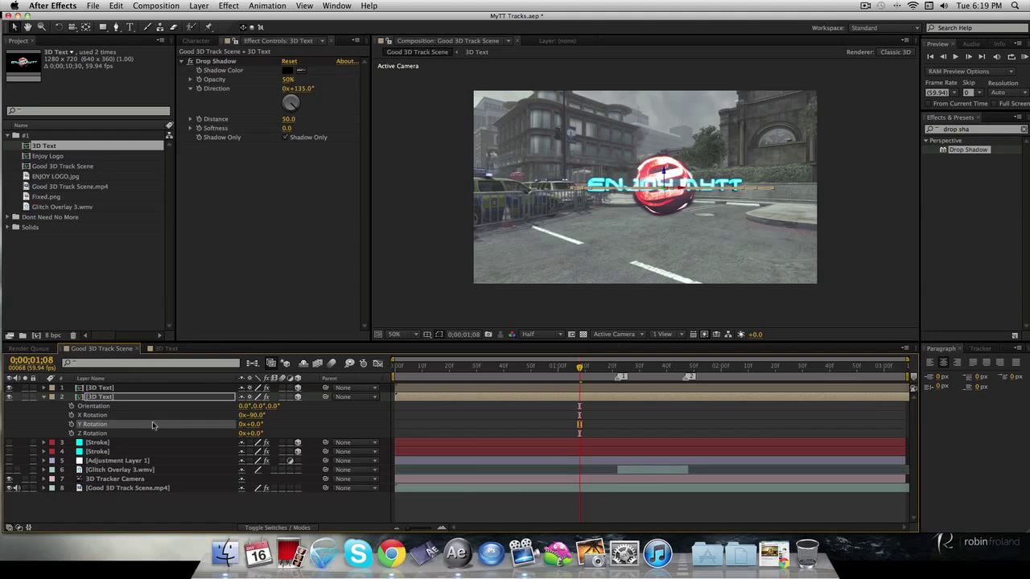
Step: Position the shadow copy on the street at 719.6, 499.3, 689.0
{"action": "key", "text": "p"}
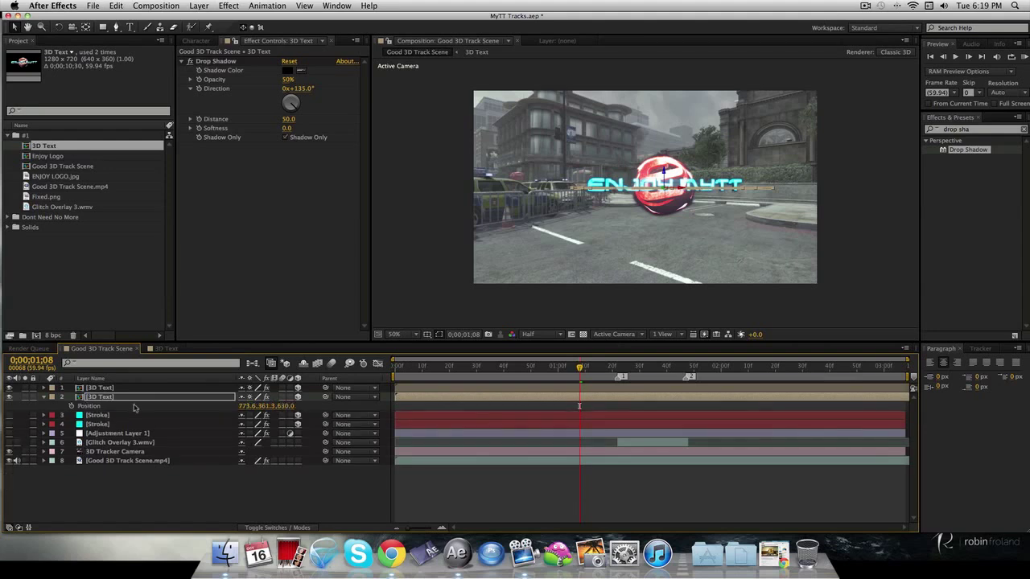
{"action": "left_click_drag", "start_coordinate": [243, 407], "coordinate": [307, 407]}
{"action": "left_click", "coordinate": [241, 485]}
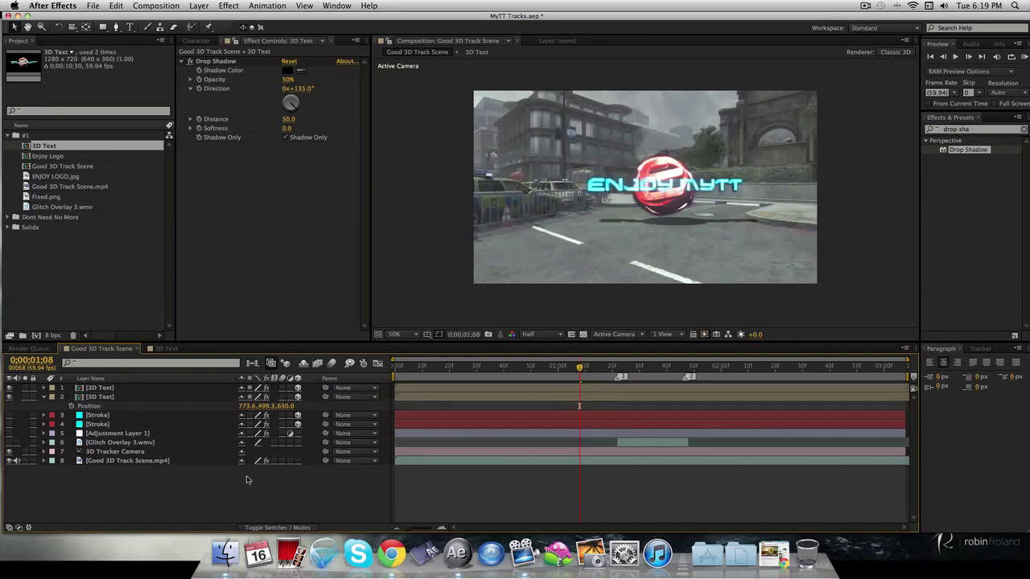
{"action": "left_click_drag", "start_coordinate": [292, 408], "coordinate": [220, 407]}
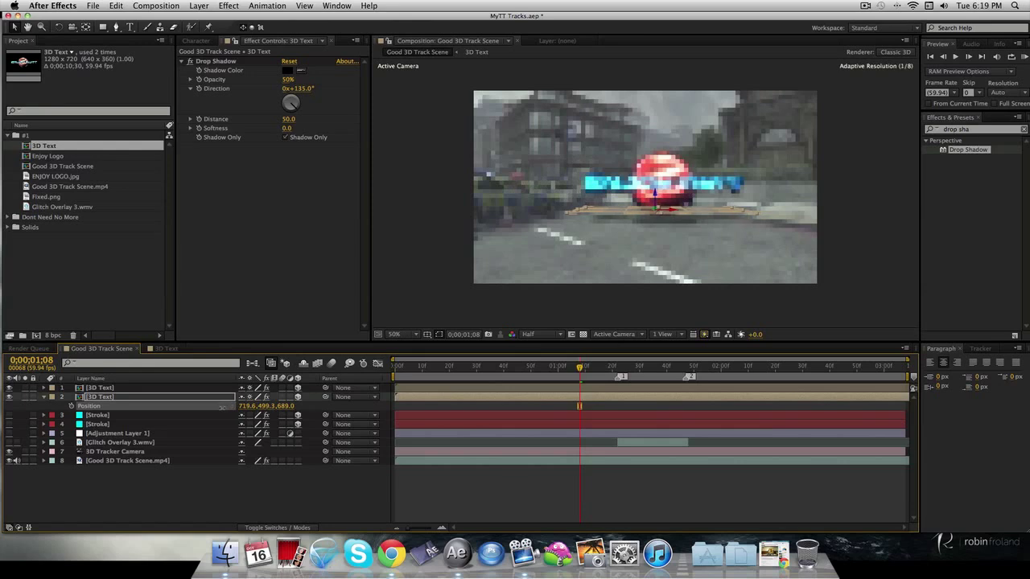
{"action": "left_click", "coordinate": [242, 479]}
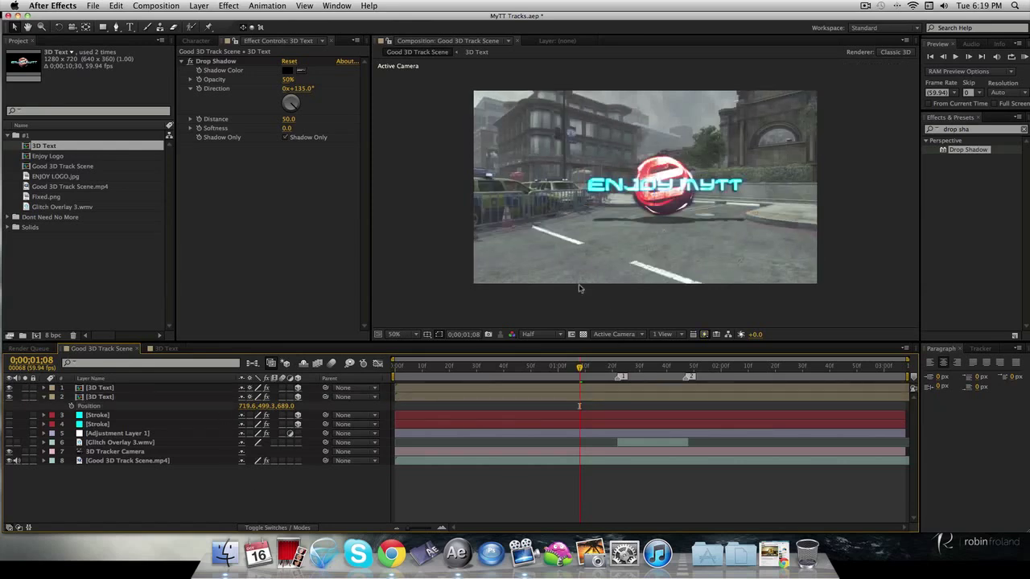
Step: Search for Curves and apply it to the shadow 3D Text layer
{"action": "left_click", "coordinate": [975, 127]}
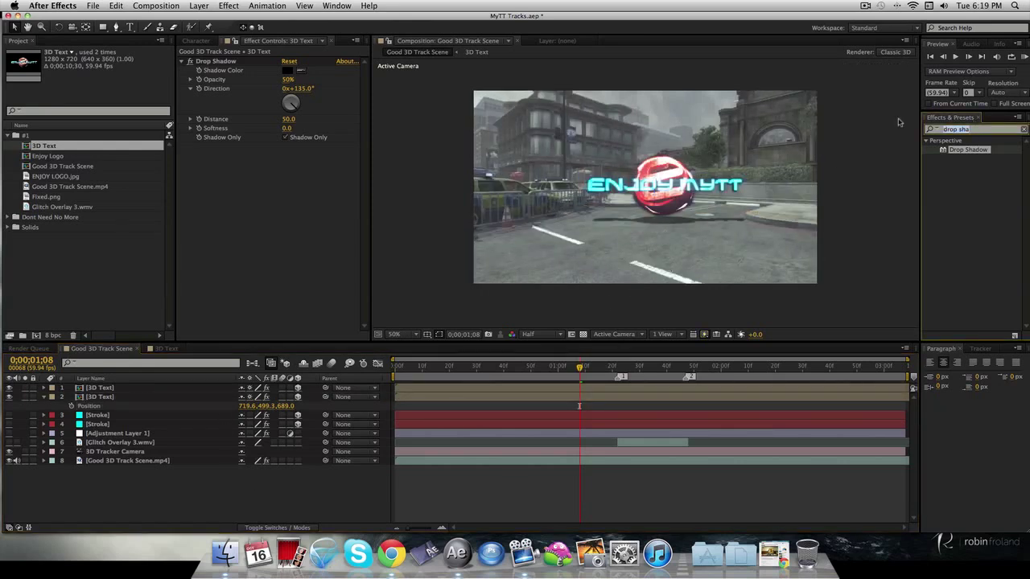
{"action": "type", "text": "cr"}
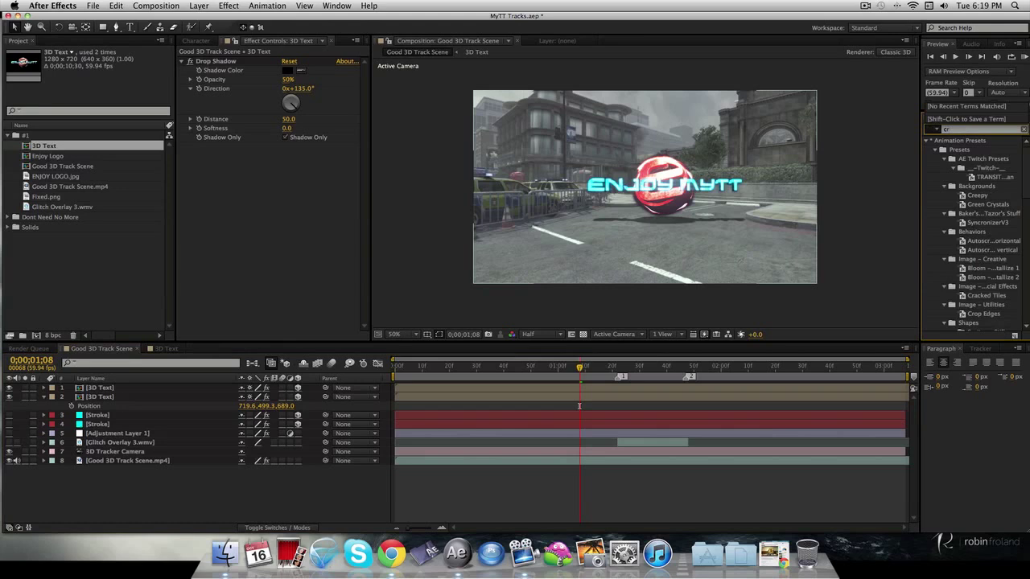
{"action": "key", "text": "BackSpace"}
{"action": "type", "text": "urvess"}
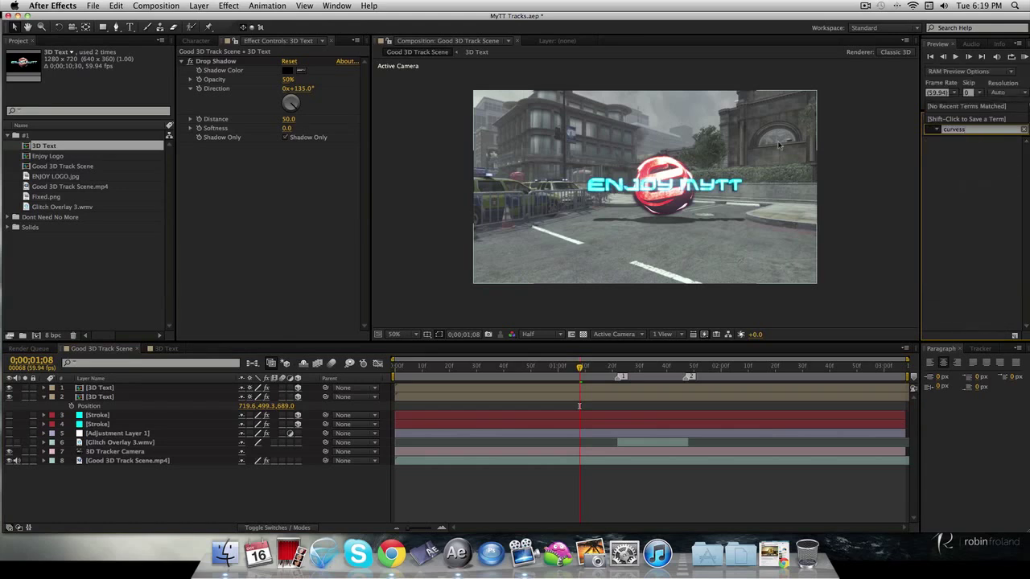
{"action": "key", "text": "BackSpace"}
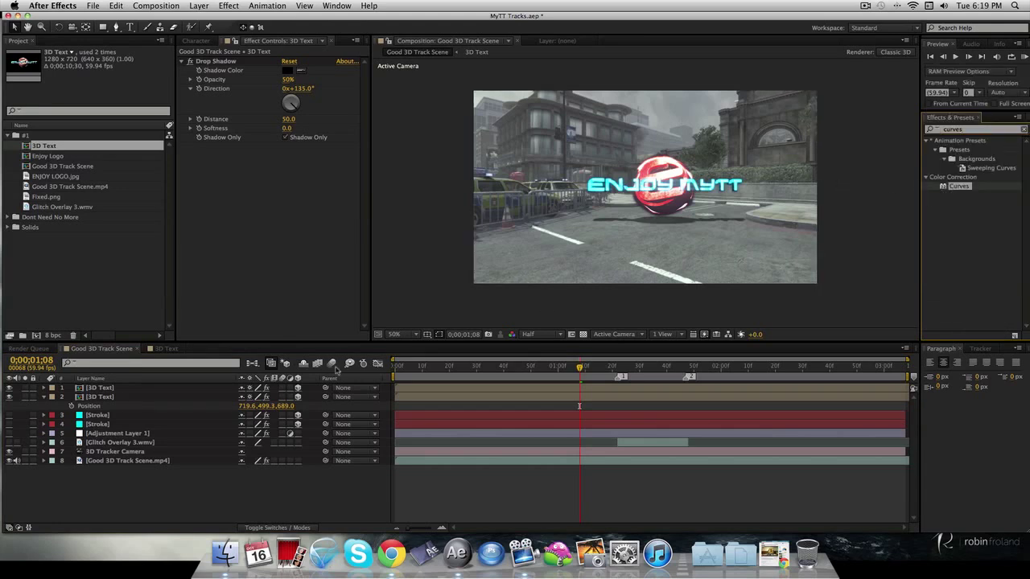
{"action": "left_click_drag", "start_coordinate": [336, 368], "coordinate": [161, 397]}
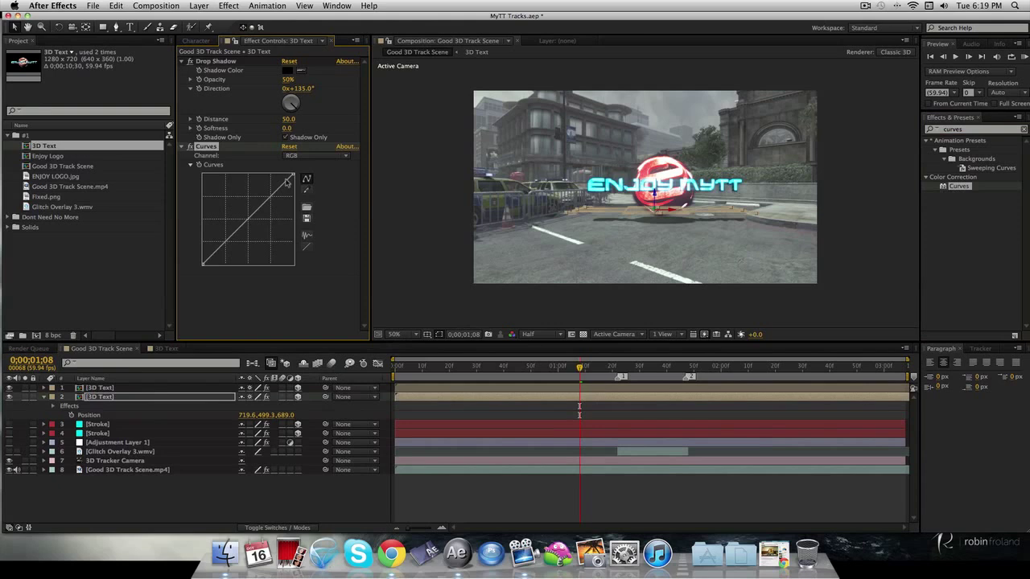
Step: Set the Curves channel to Alpha and bow the curve down, then compare and collapse it
{"action": "left_click", "coordinate": [314, 156]}
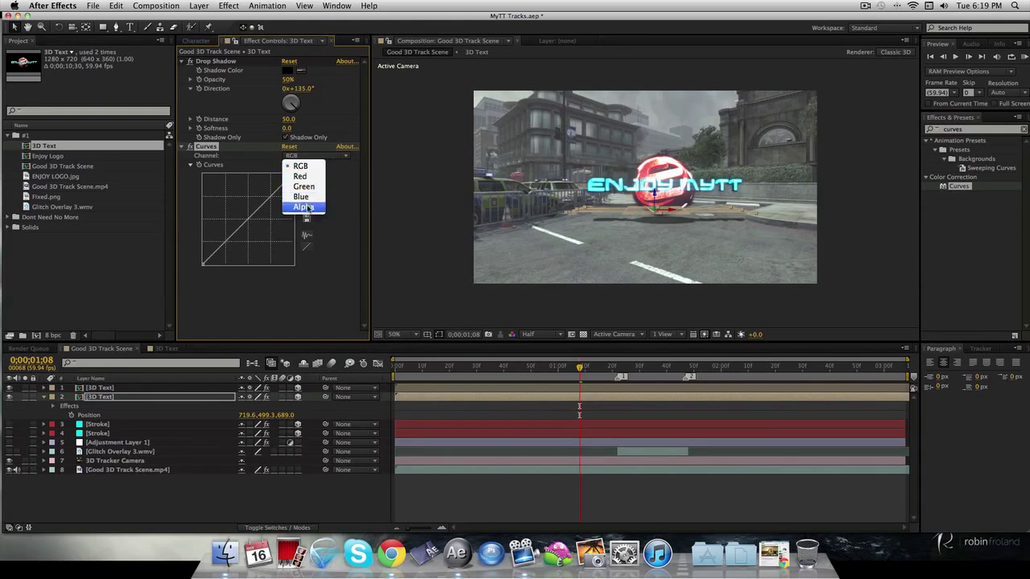
{"action": "left_click", "coordinate": [304, 207]}
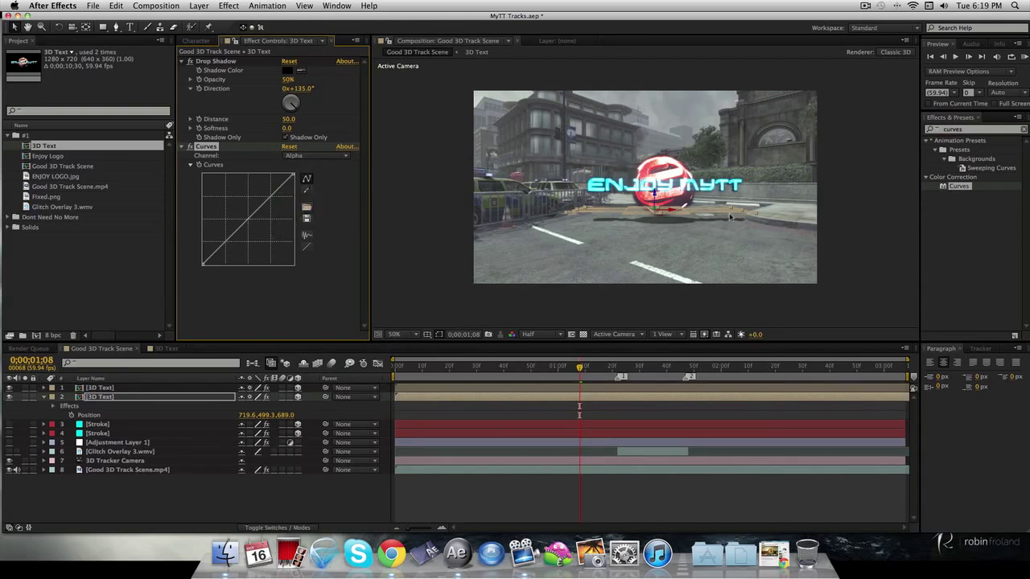
{"action": "left_click_drag", "start_coordinate": [249, 223], "coordinate": [259, 227]}
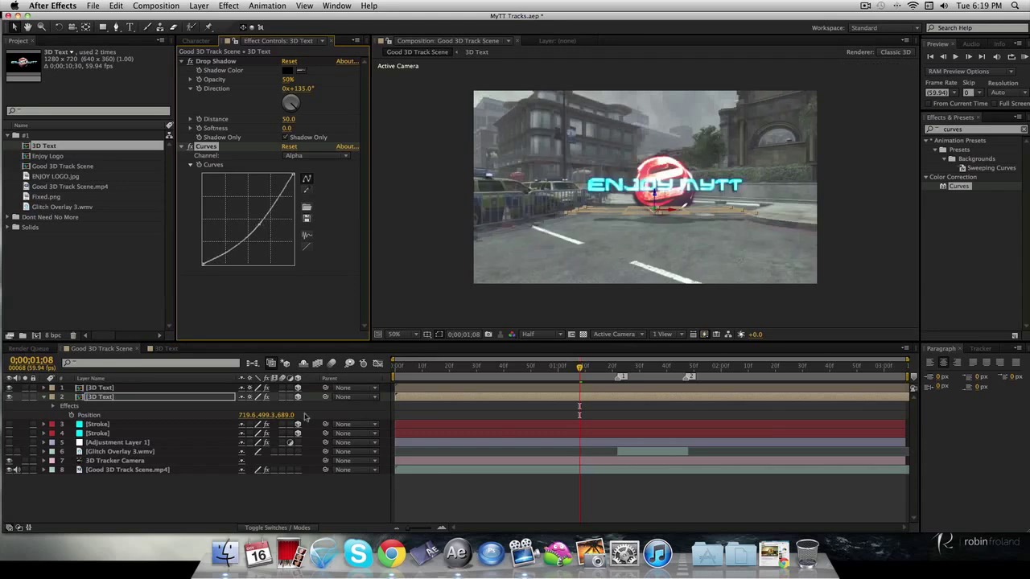
{"action": "left_click", "coordinate": [290, 499]}
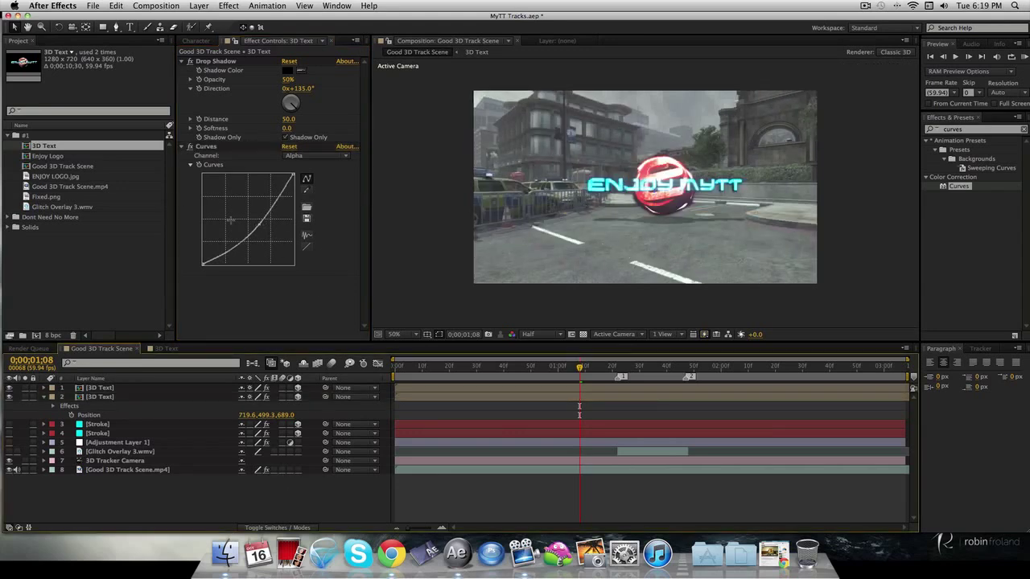
{"action": "left_click", "coordinate": [187, 149]}
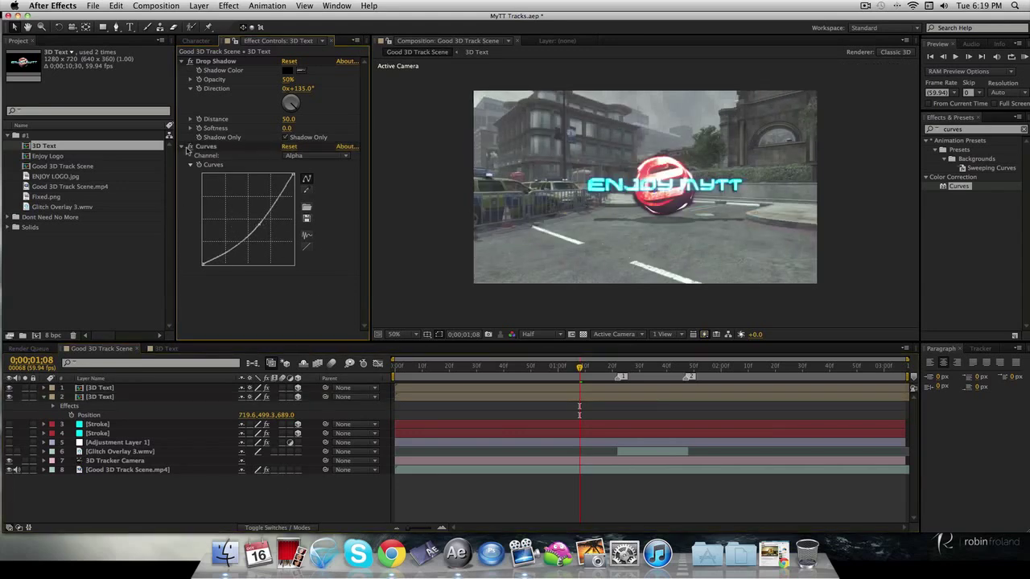
{"action": "left_click", "coordinate": [189, 146]}
{"action": "left_click", "coordinate": [189, 147]}
{"action": "left_click", "coordinate": [184, 147]}
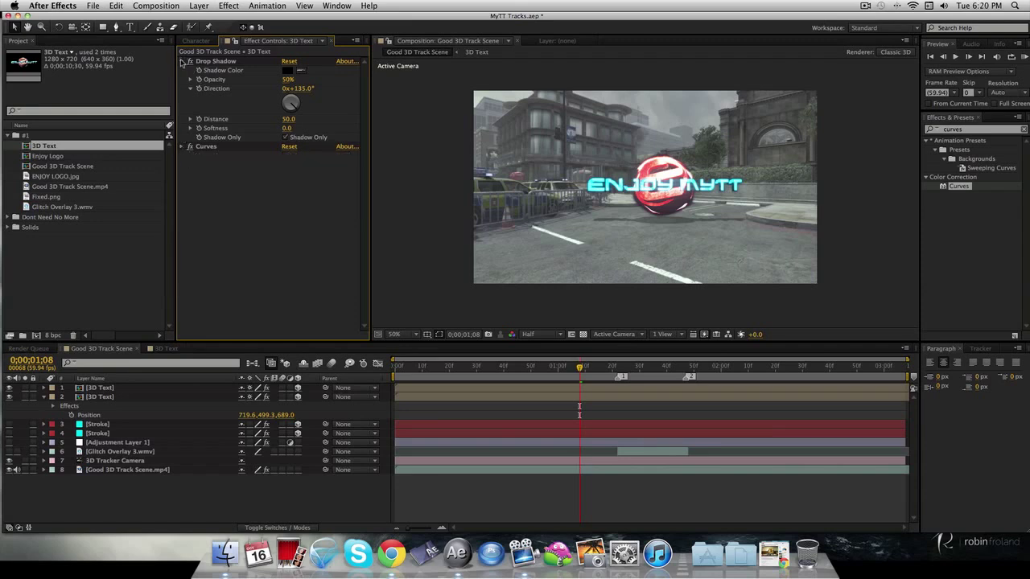
Step: Collapse Drop Shadow, enable Adjustment Layer 1's grade, and collapse the 3D Text properties
{"action": "left_click", "coordinate": [182, 61]}
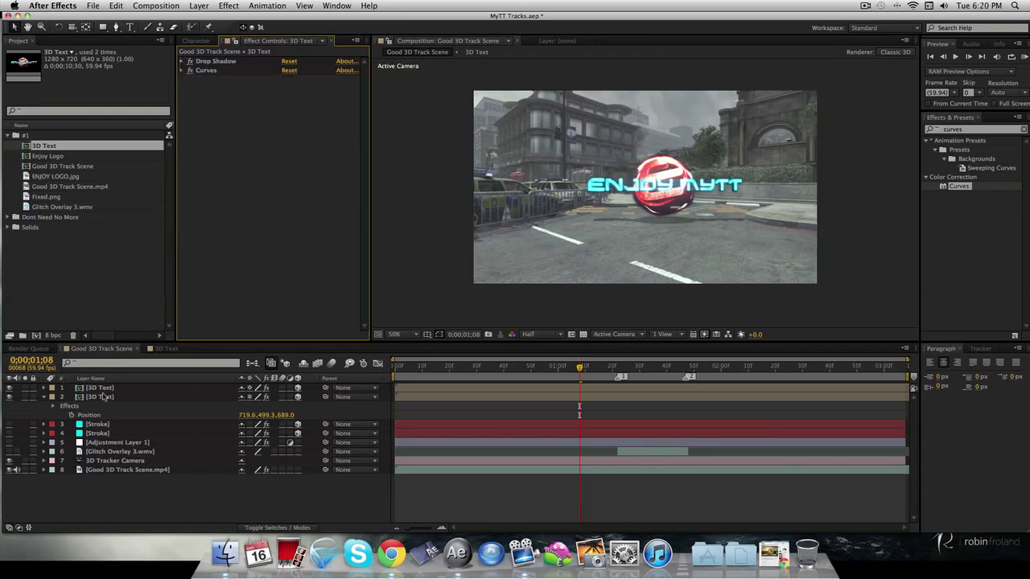
{"action": "left_click", "coordinate": [8, 451]}
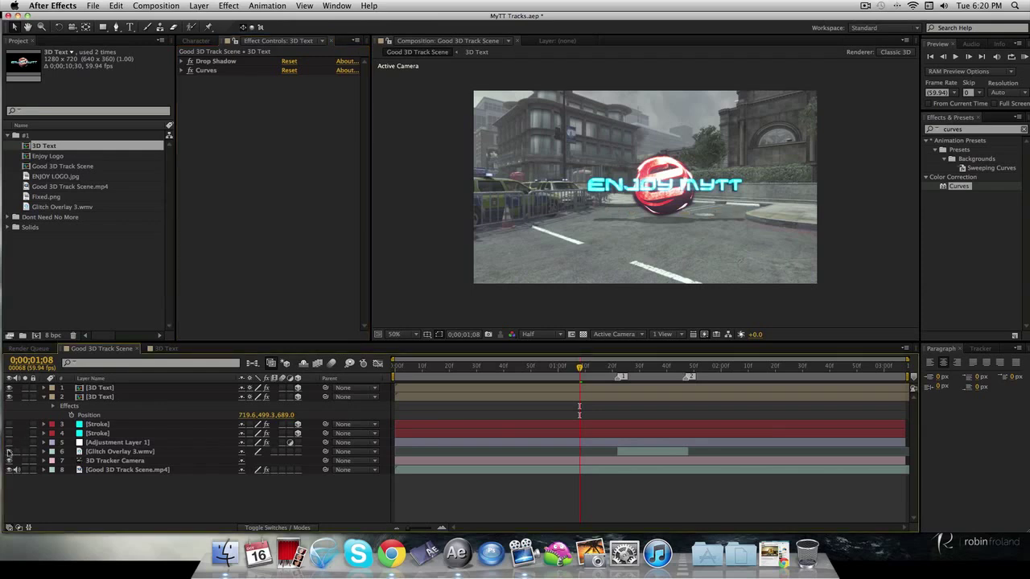
{"action": "left_click", "coordinate": [9, 442]}
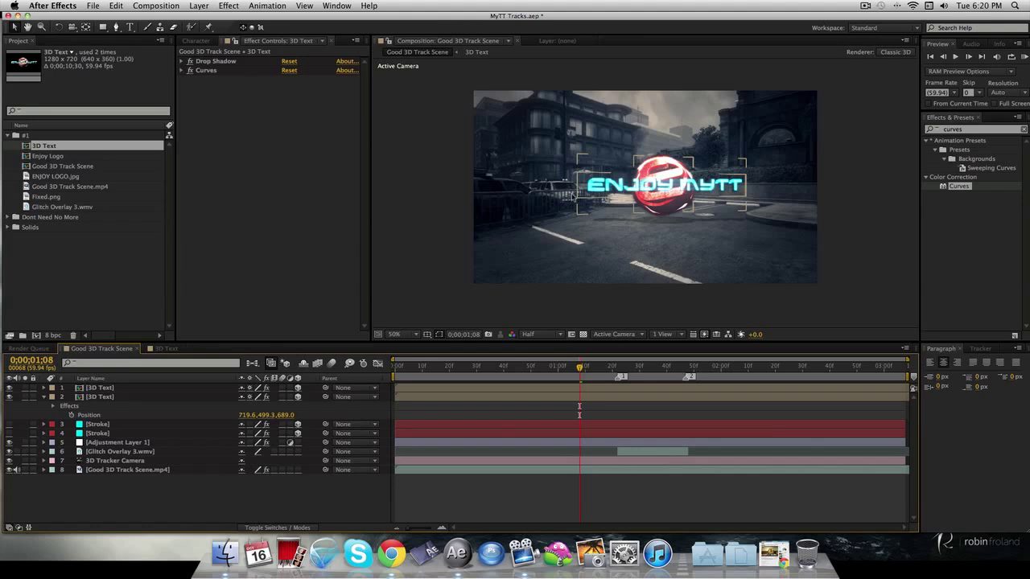
{"action": "left_click", "coordinate": [672, 176]}
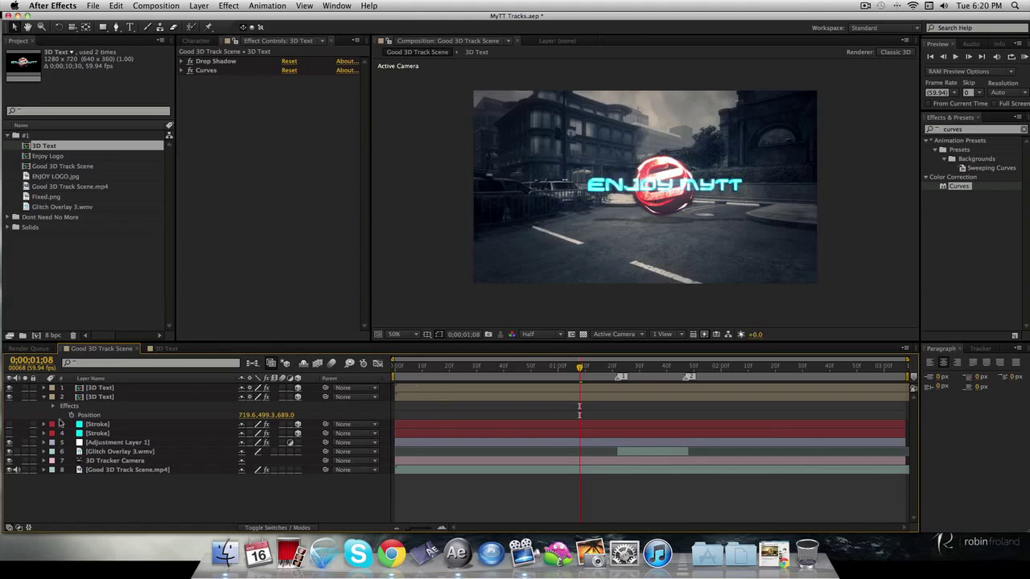
{"action": "left_click", "coordinate": [114, 398]}
{"action": "key", "text": "u"}
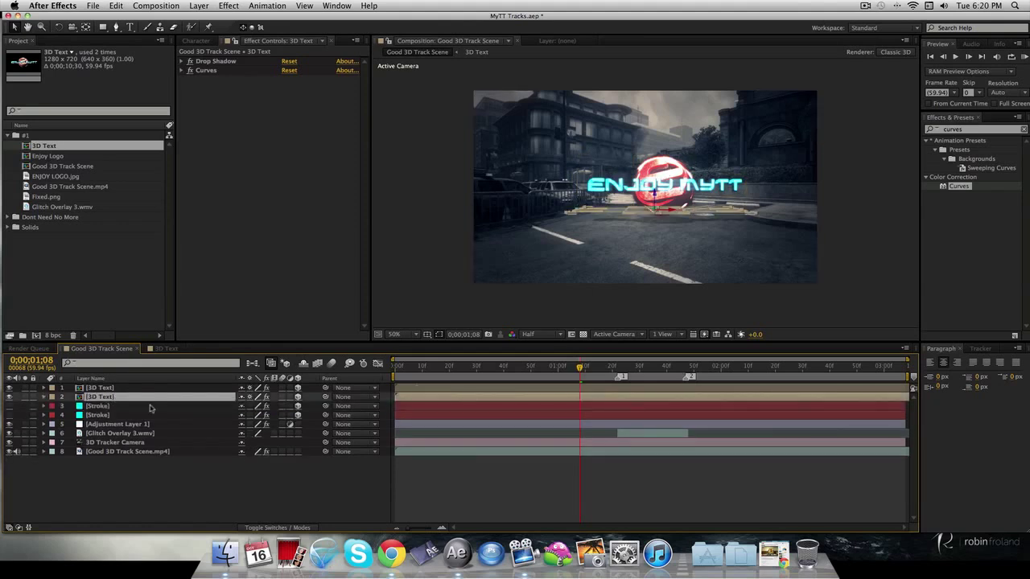
{"action": "left_click", "coordinate": [148, 492]}
Step: Turn on both glowing Stroke layers and inspect each one's settings
{"action": "left_click", "coordinate": [9, 415]}
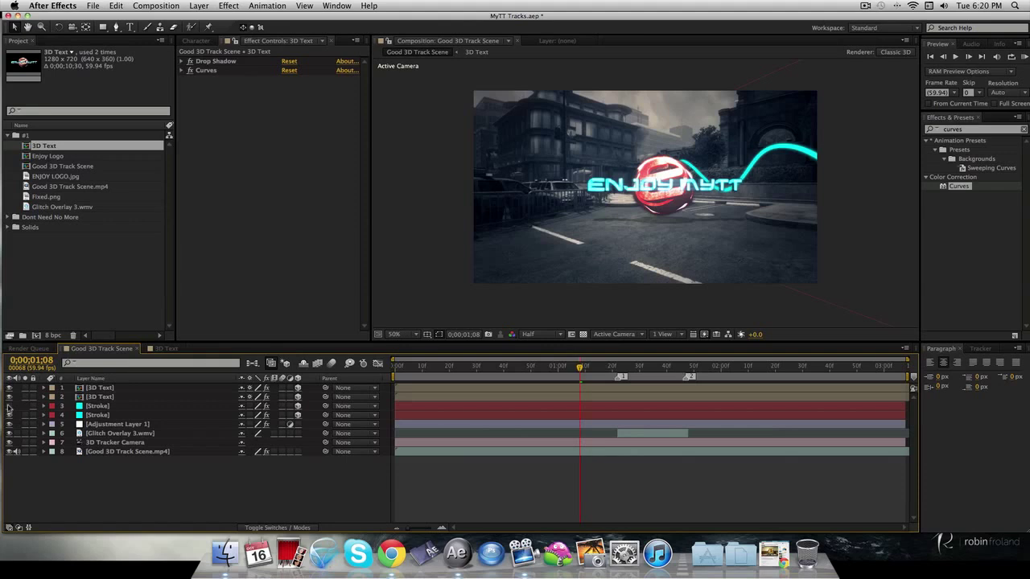
{"action": "left_click", "coordinate": [9, 405]}
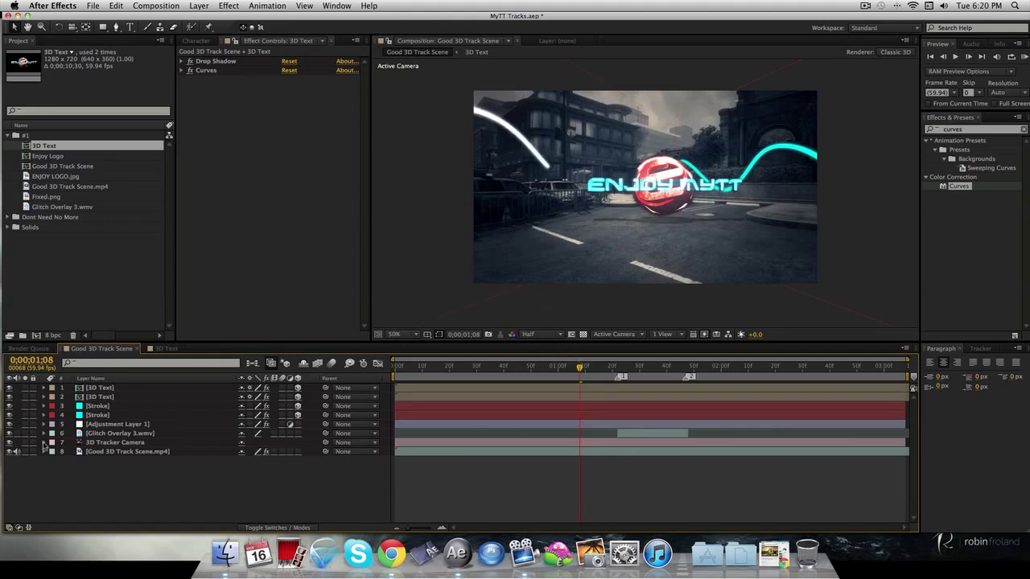
{"action": "left_click", "coordinate": [97, 406]}
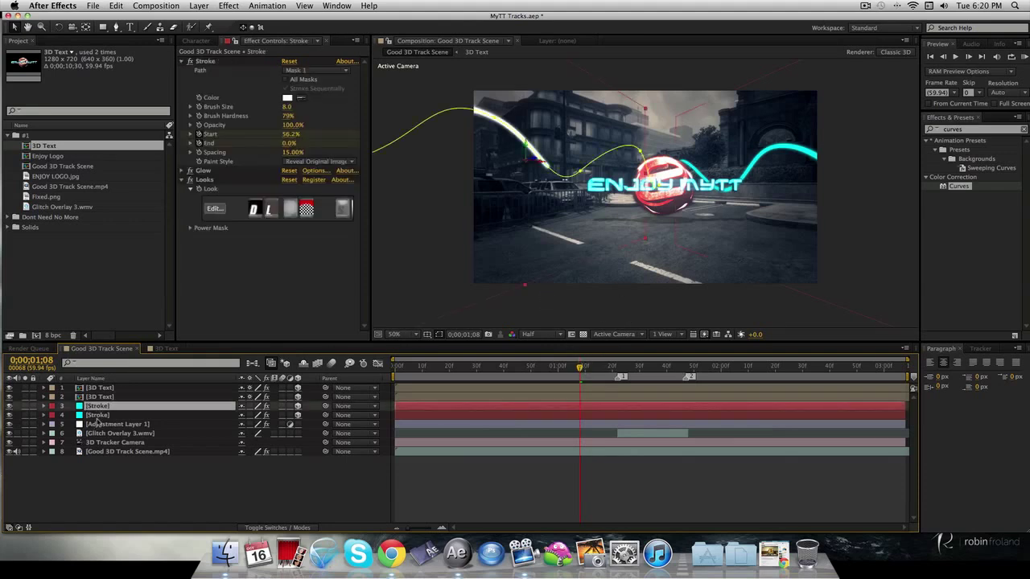
{"action": "left_click", "coordinate": [96, 416]}
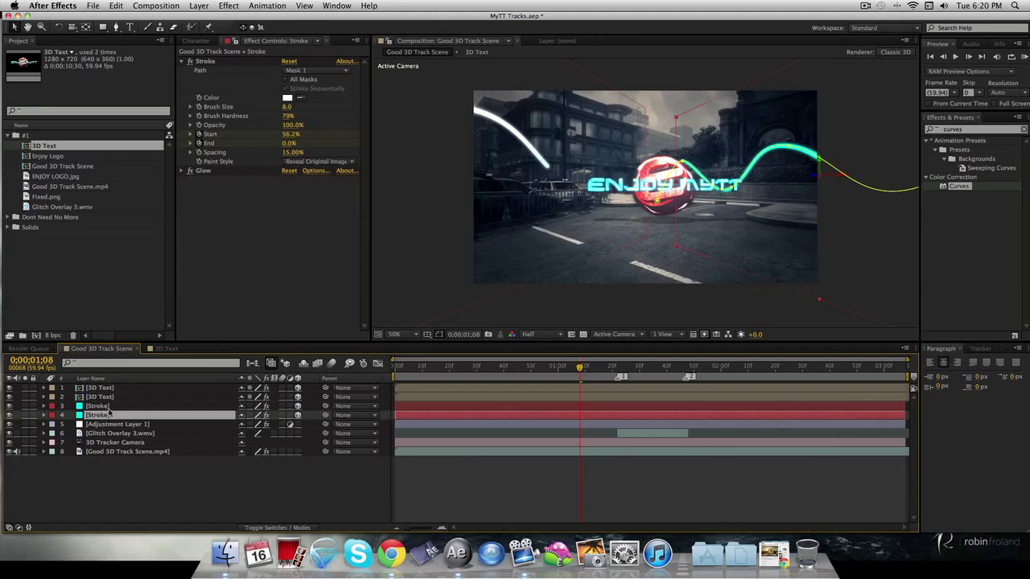
{"action": "left_click", "coordinate": [109, 407]}
{"action": "left_click", "coordinate": [138, 488]}
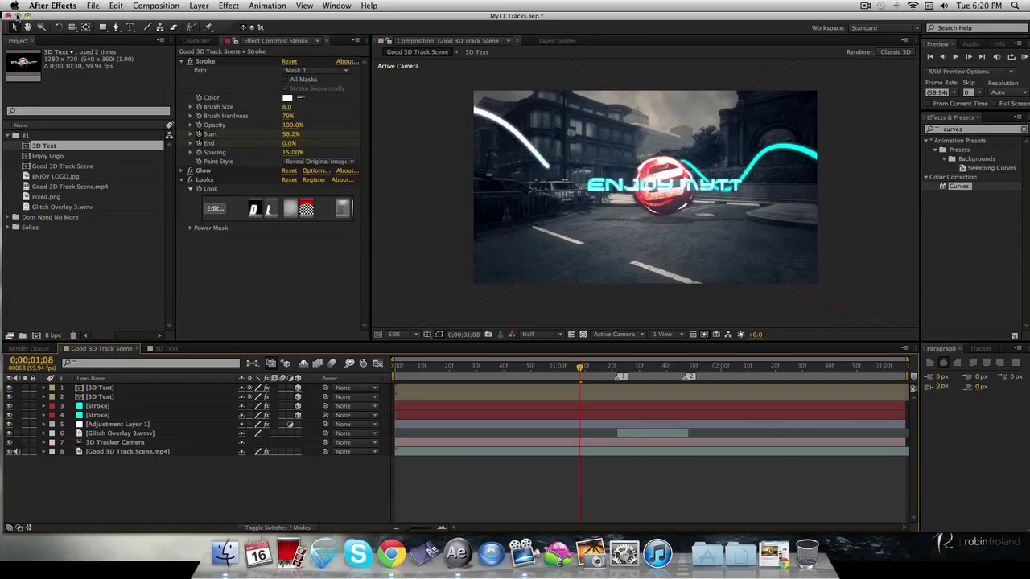
Step: Switch from After Effects to Chrome's YouTube channel tab, then minimize Chrome
{"action": "left_click", "coordinate": [17, 16]}
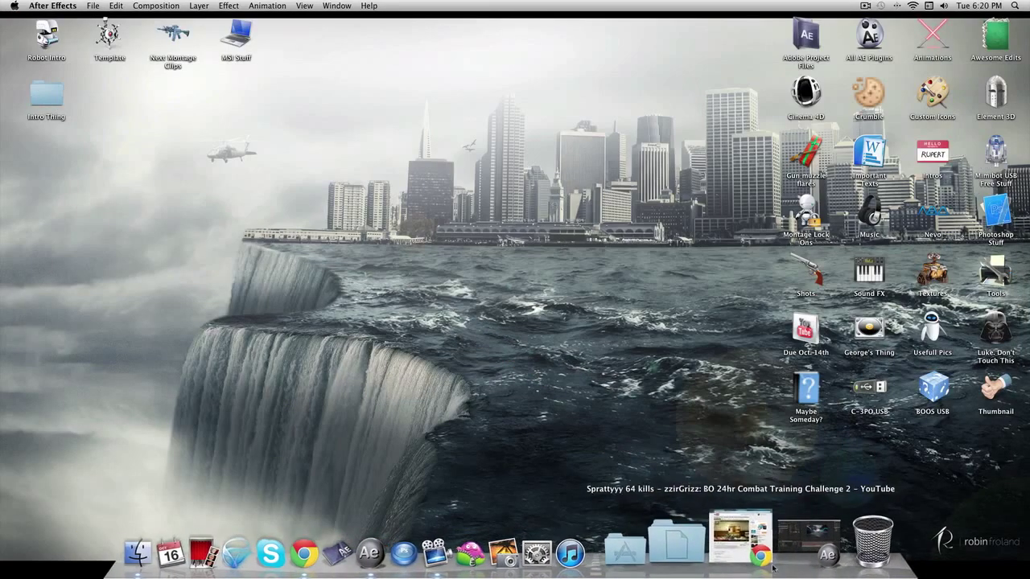
{"action": "left_click", "coordinate": [741, 543]}
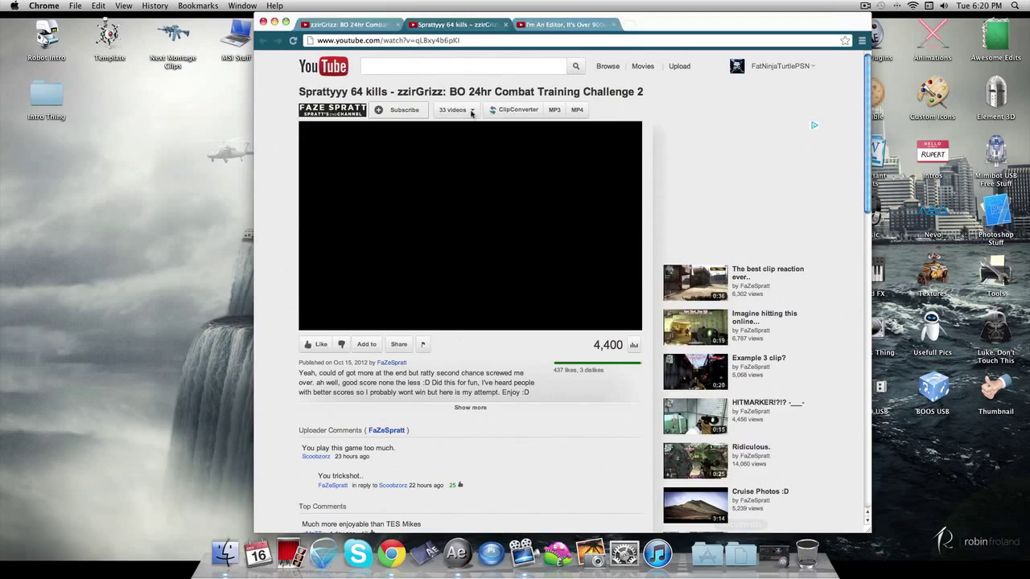
{"action": "left_click", "coordinate": [563, 24]}
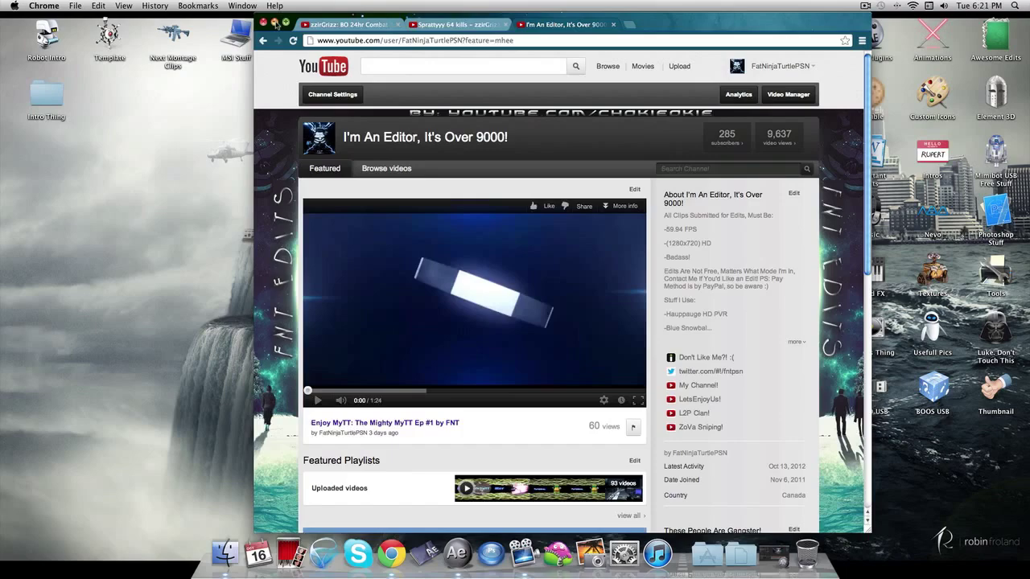
{"action": "left_click", "coordinate": [273, 23]}
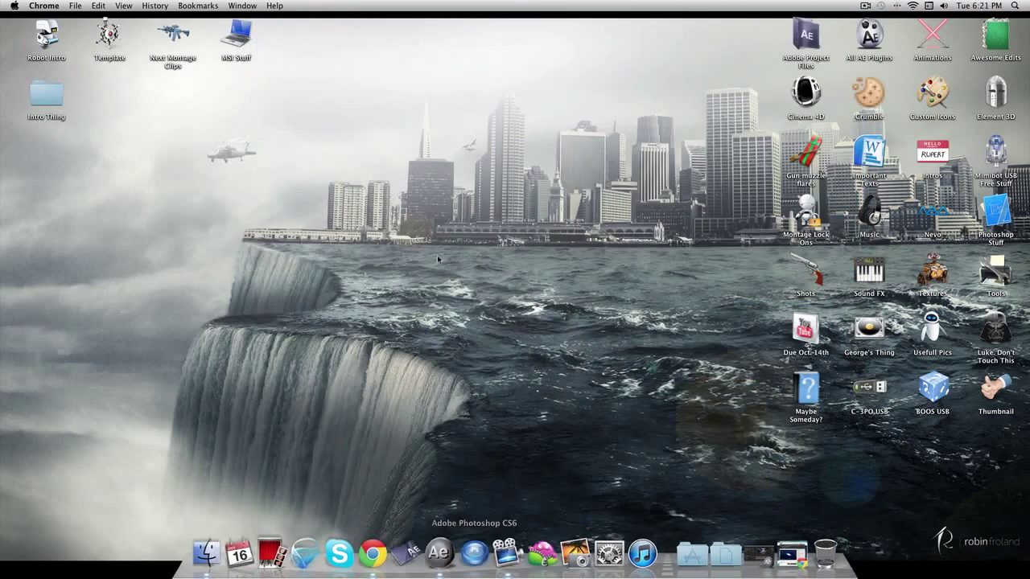